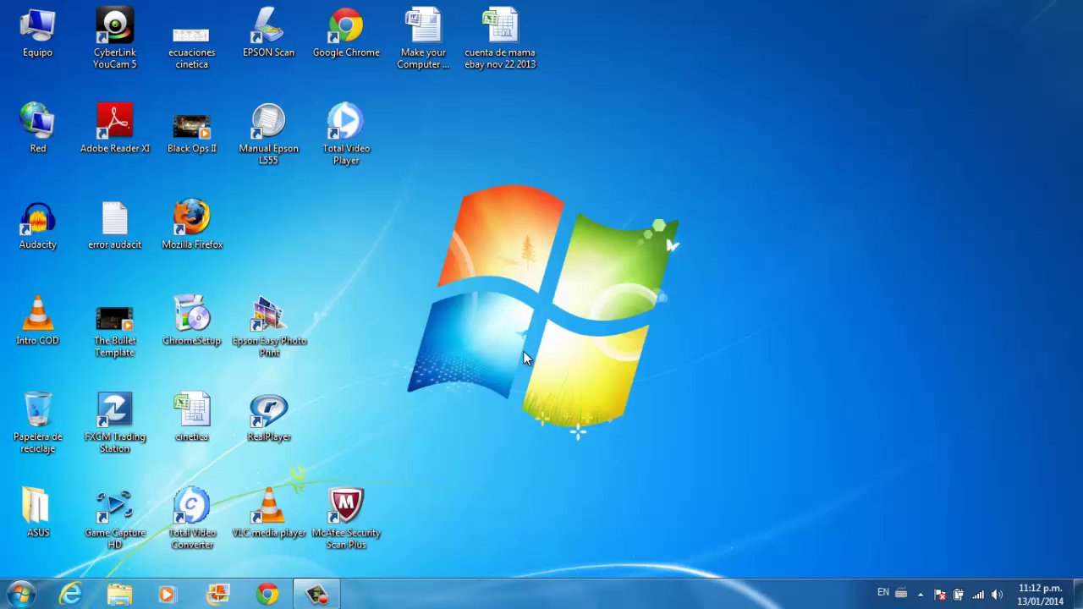
- Open the "error audacit" text file from the desktop and add the line "audacity.cfg" below MP3LibPath=
double_click(110, 242)
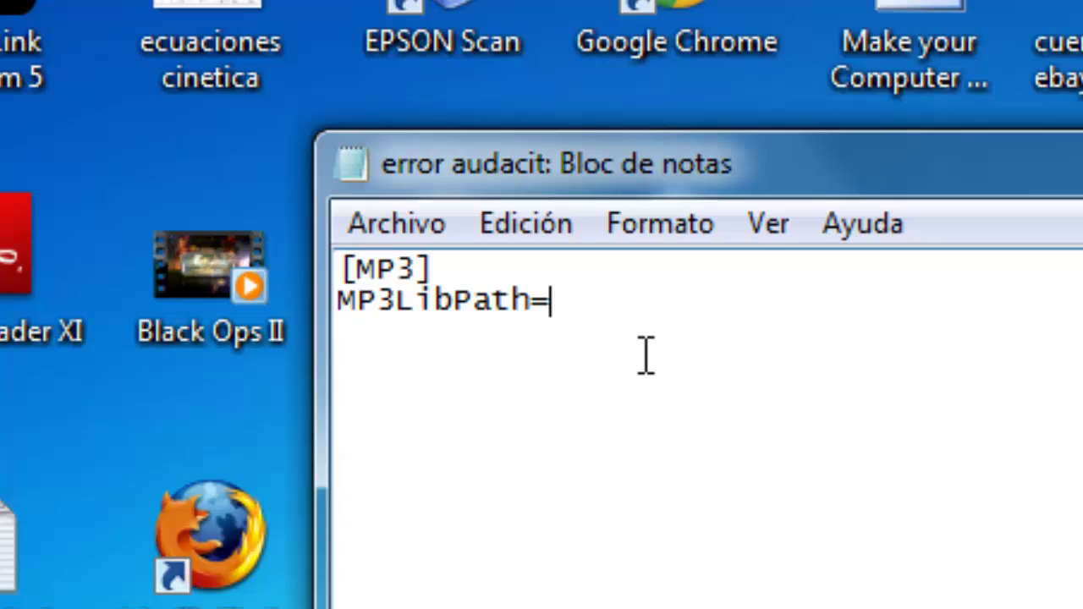
click(645, 355)
text(auda)
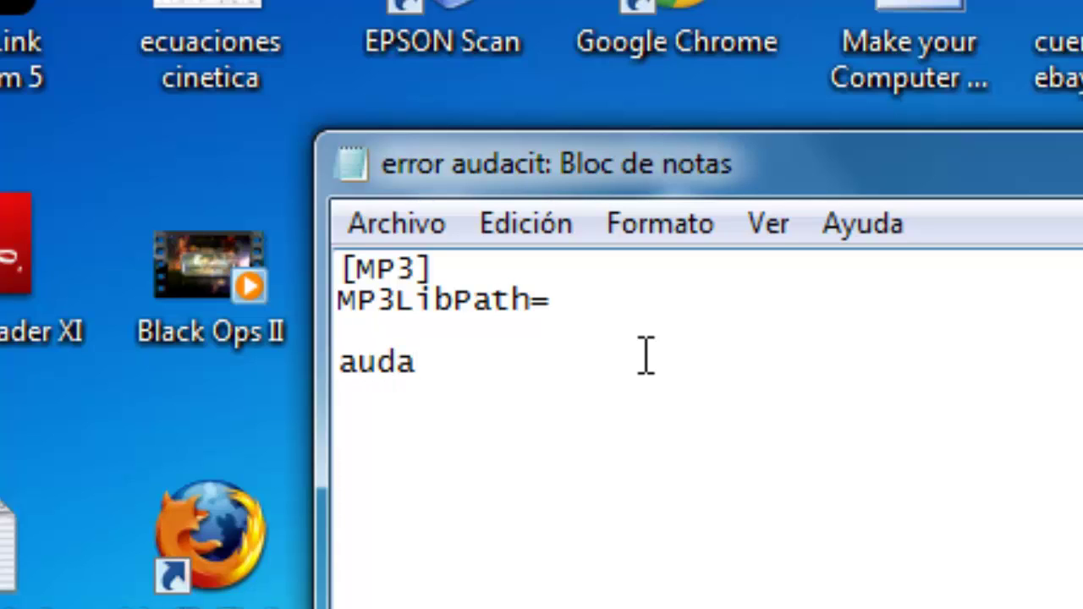
text(cit)
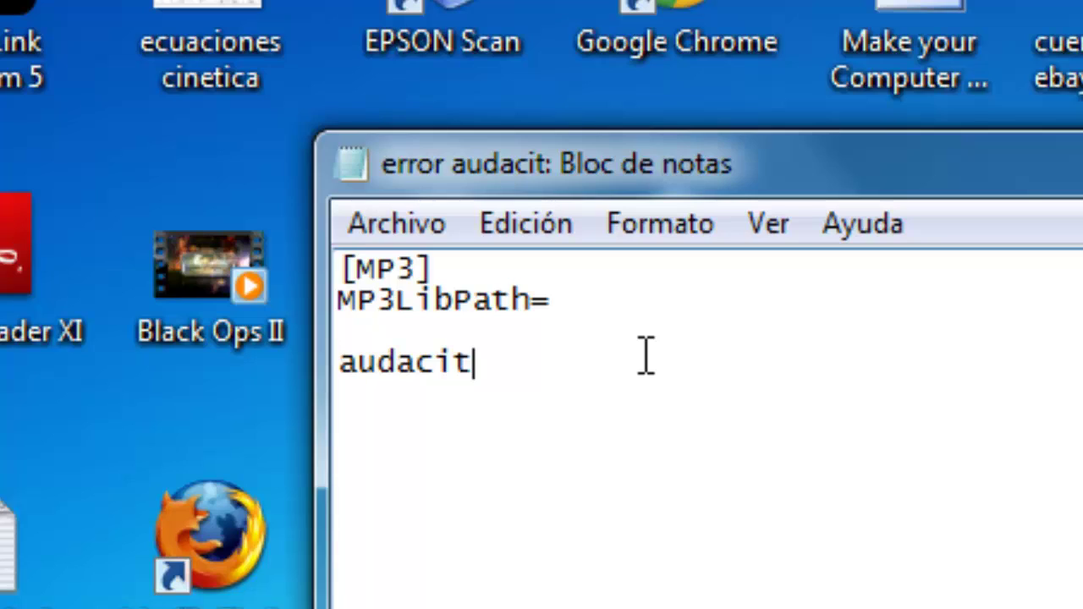
text(y.cfg)
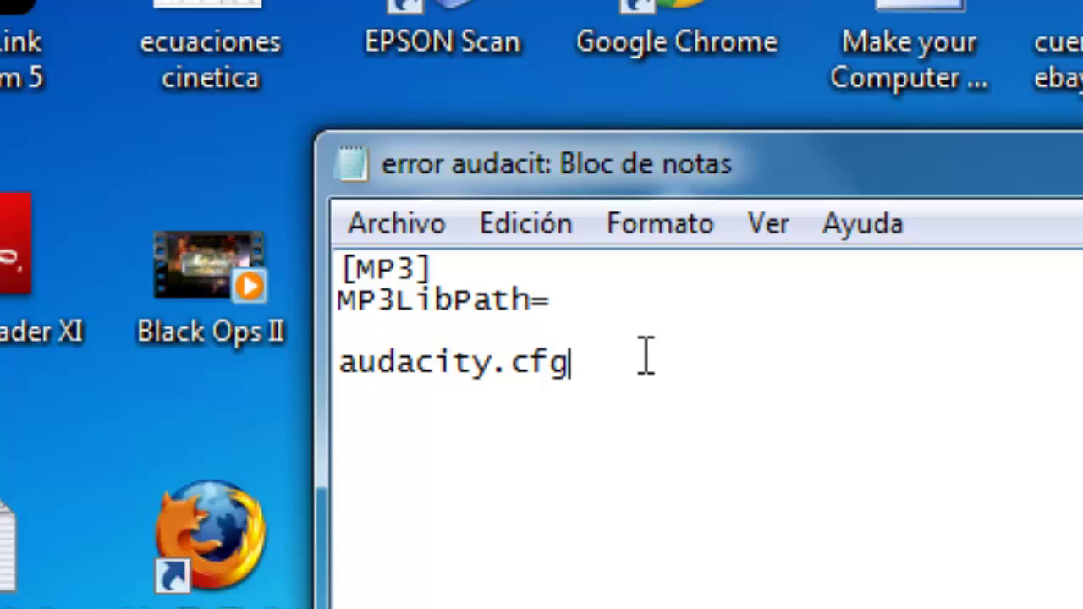
key(super)
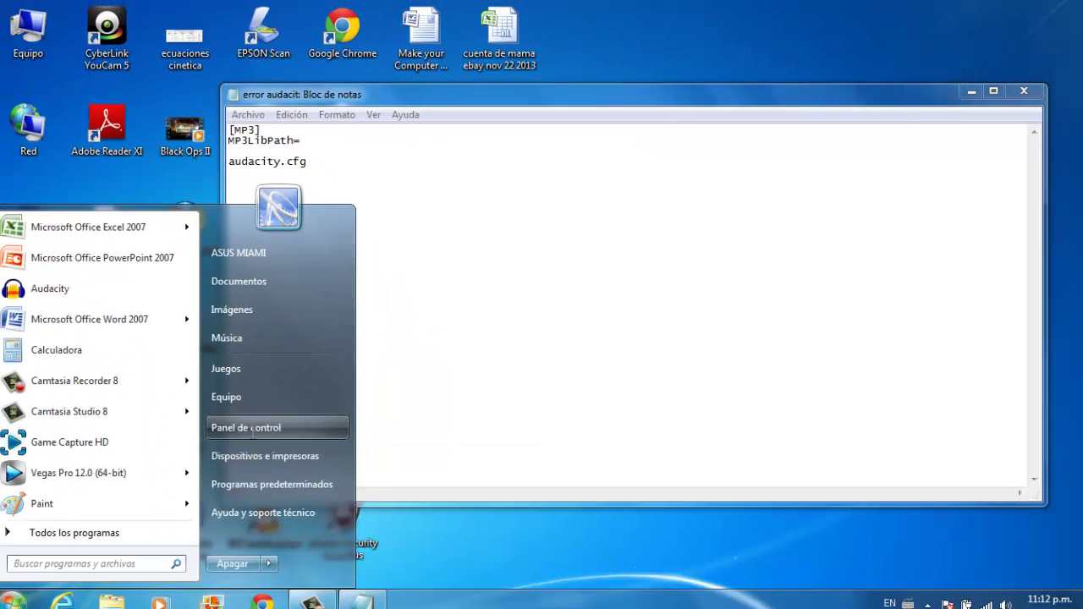
click(251, 434)
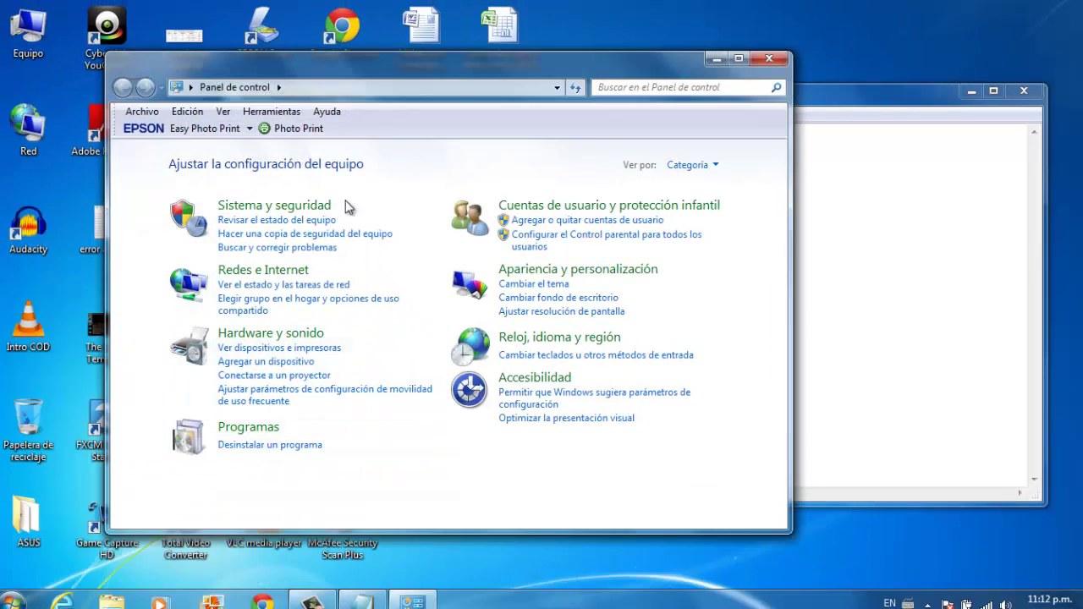
click(762, 62)
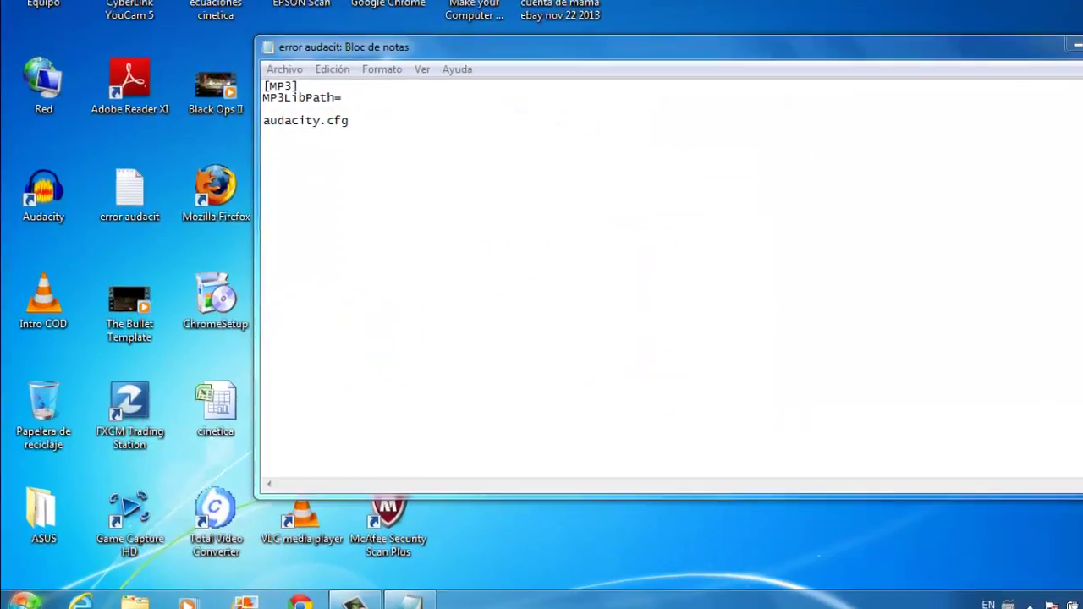
- Look through the Audacity folder inside Archivos de programa (x86) on drive C:, then close the window
key(super)
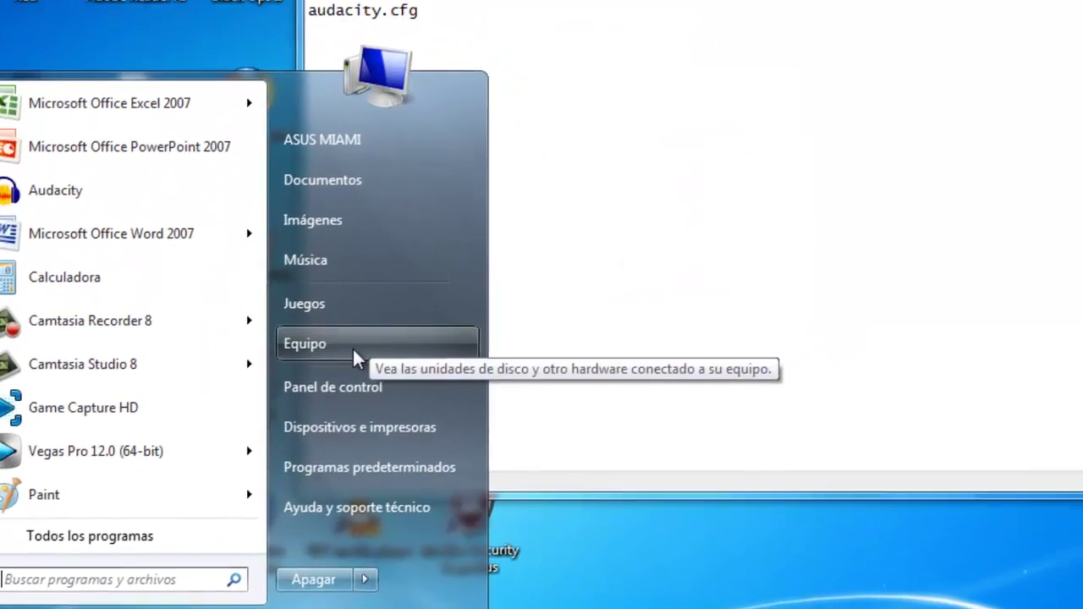
click(299, 382)
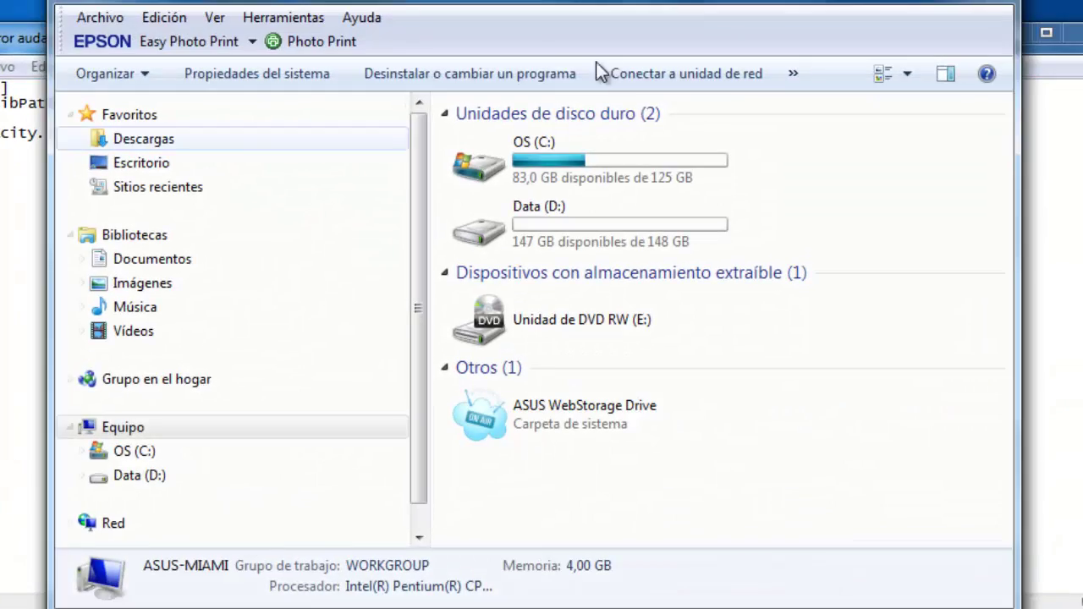
double_click(573, 177)
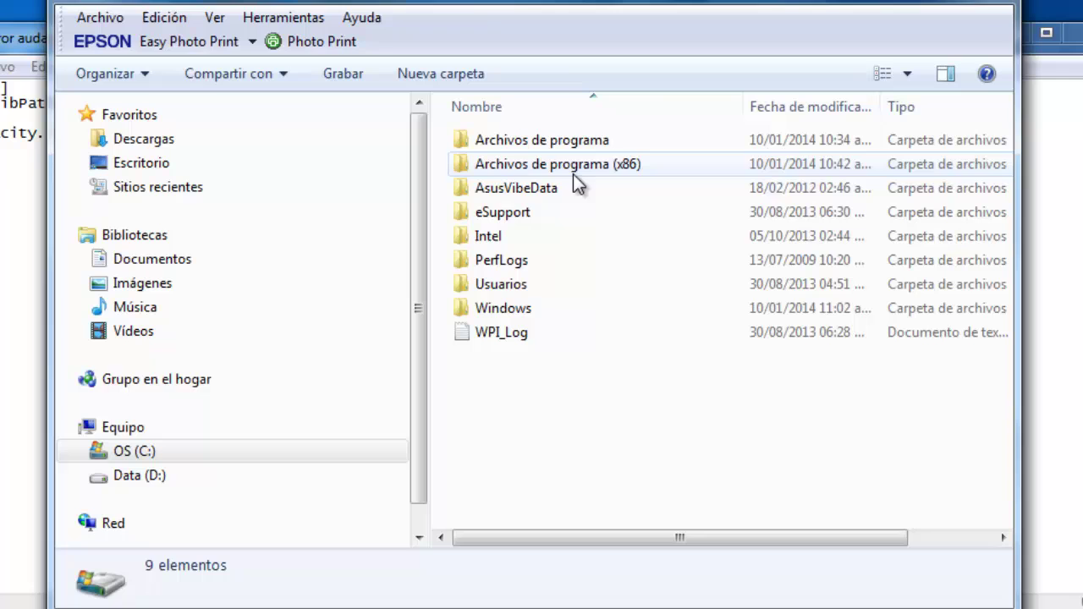
double_click(579, 164)
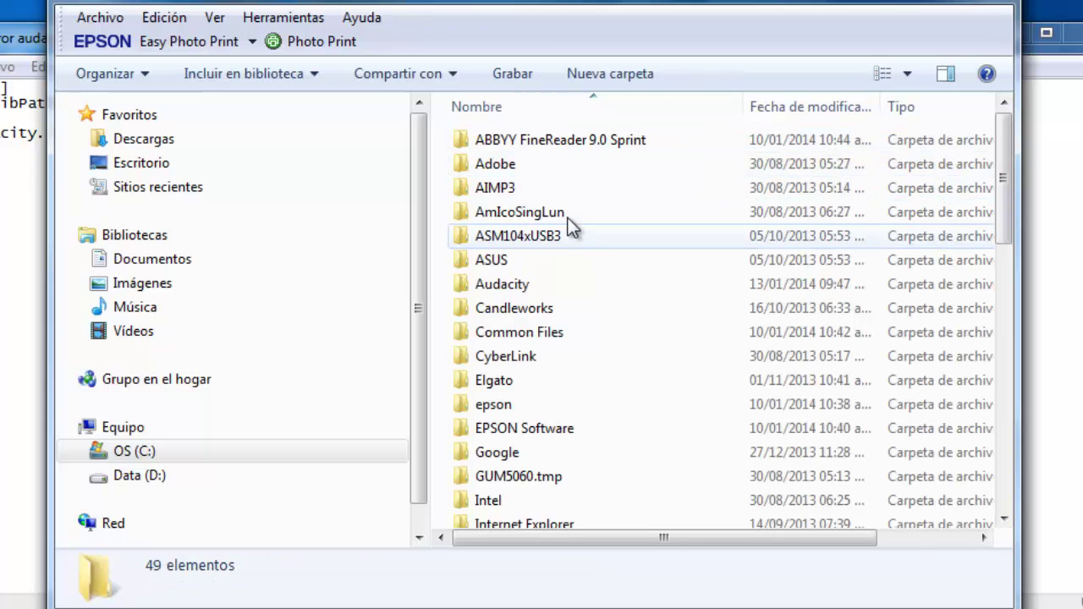
double_click(519, 284)
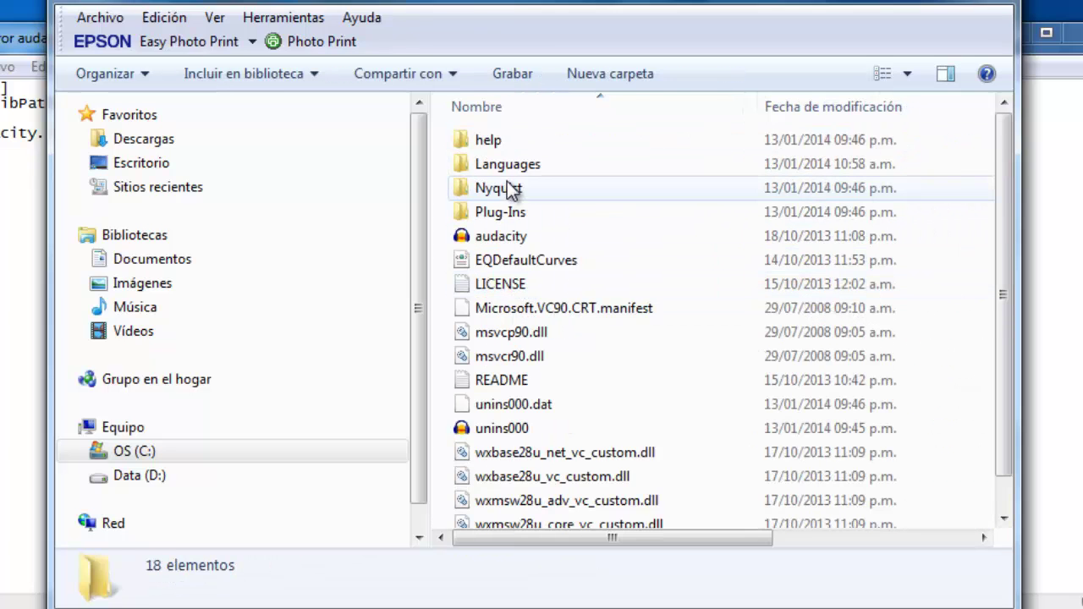
scroll(506, 192, down, 1)
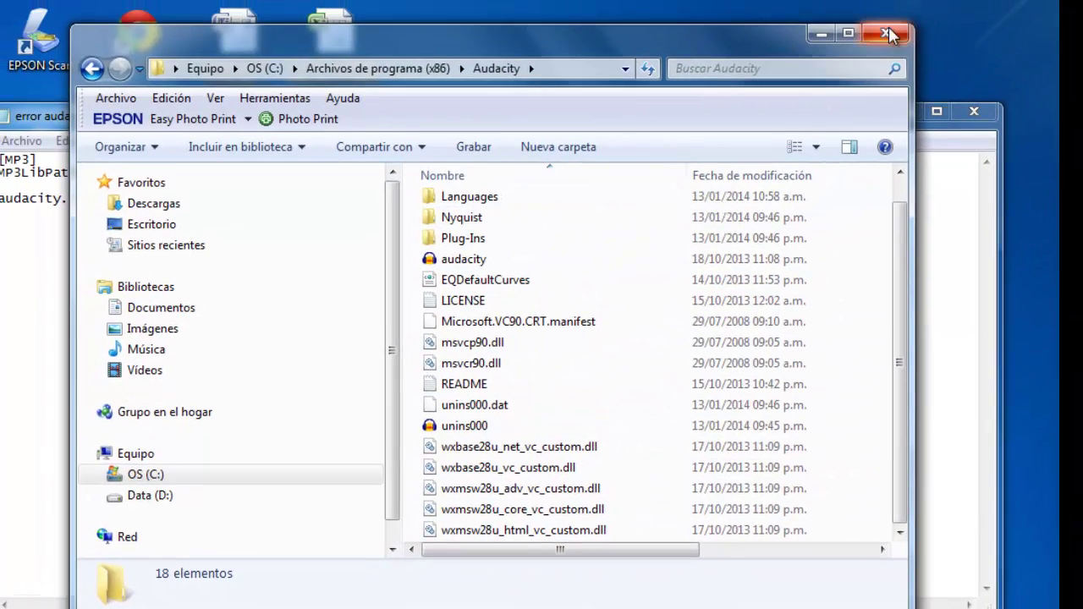
click(888, 33)
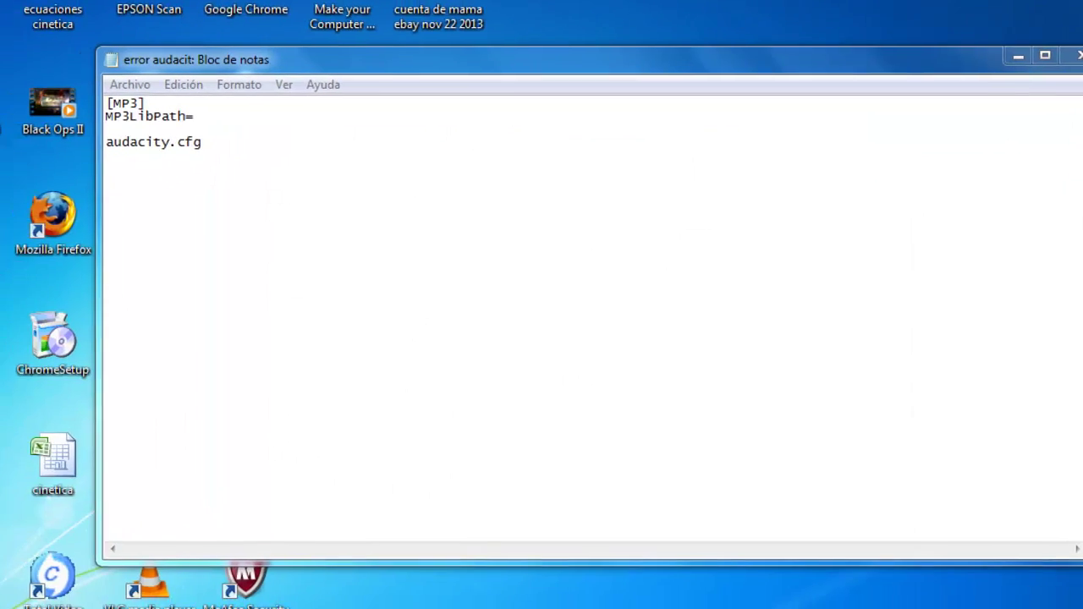
- Look at the contents of the personal user folder inside Usuarios on drive C: and close the window
click(38, 582)
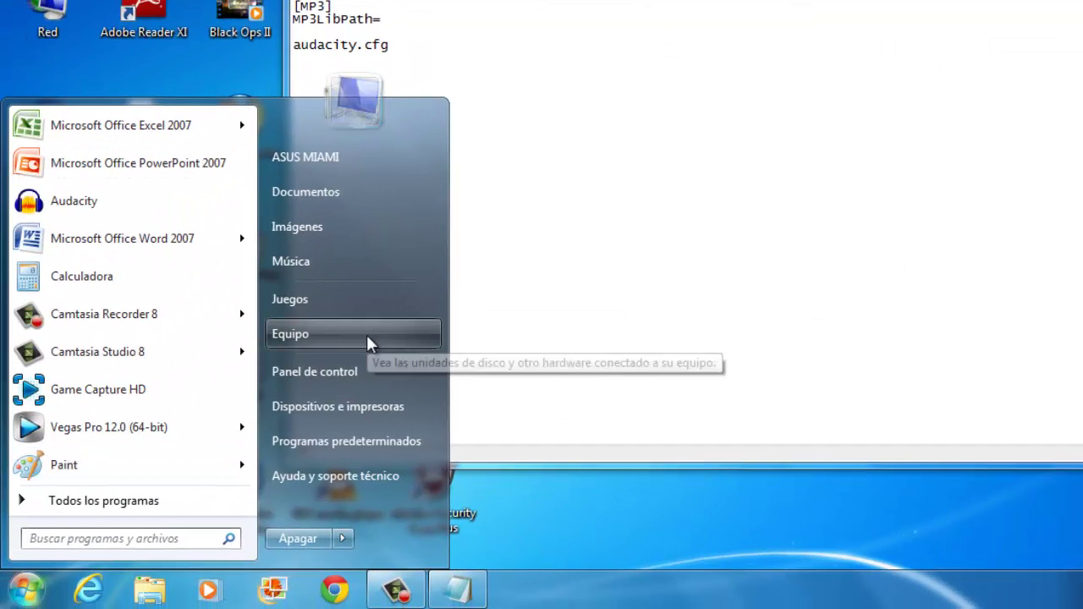
click(366, 334)
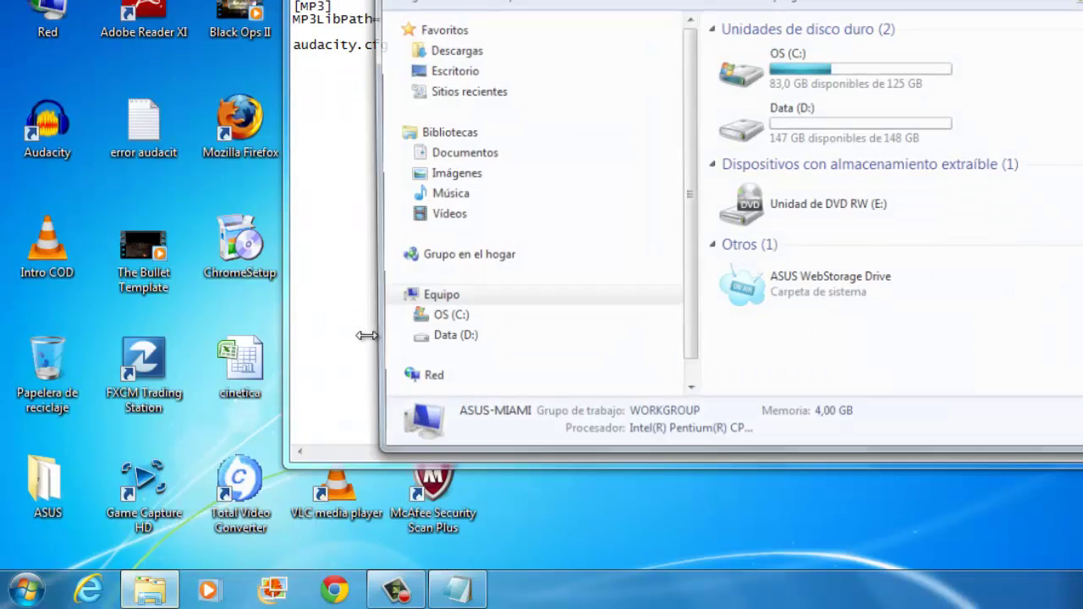
double_click(833, 72)
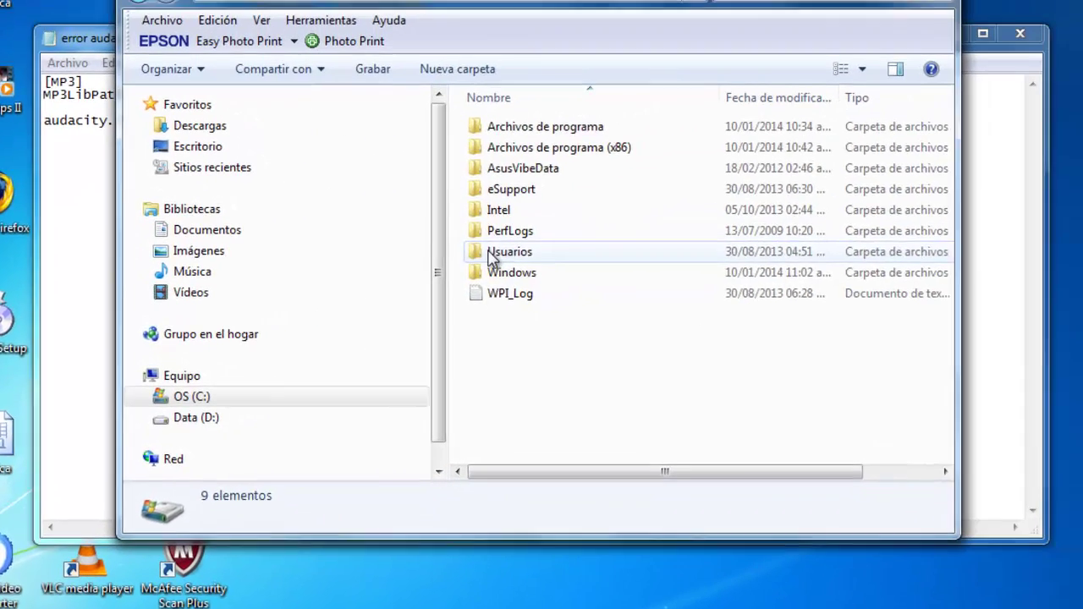
double_click(752, 175)
double_click(466, 164)
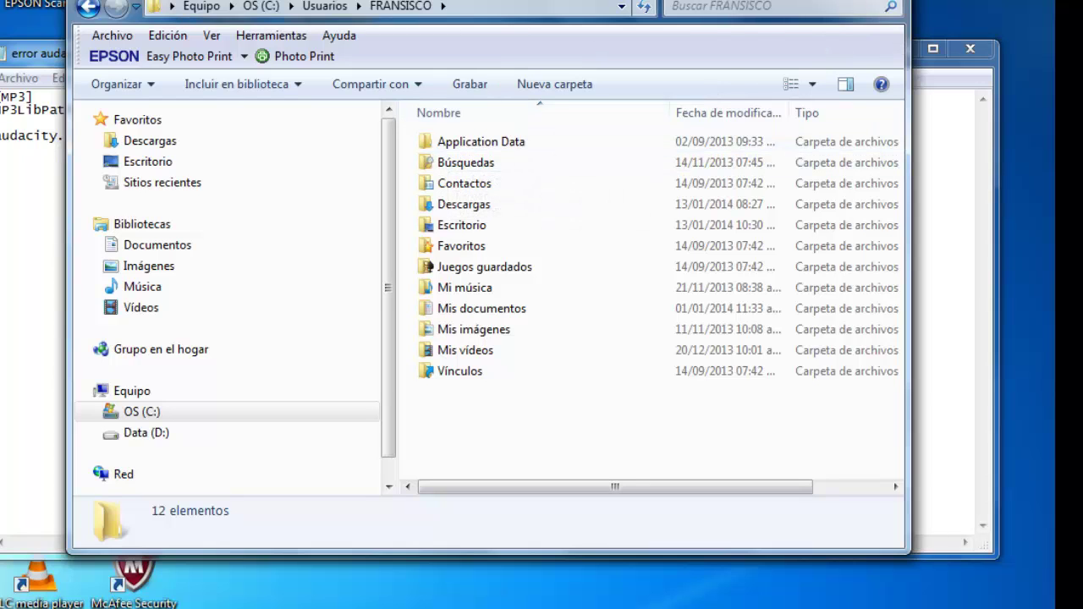
key(alt+F4)
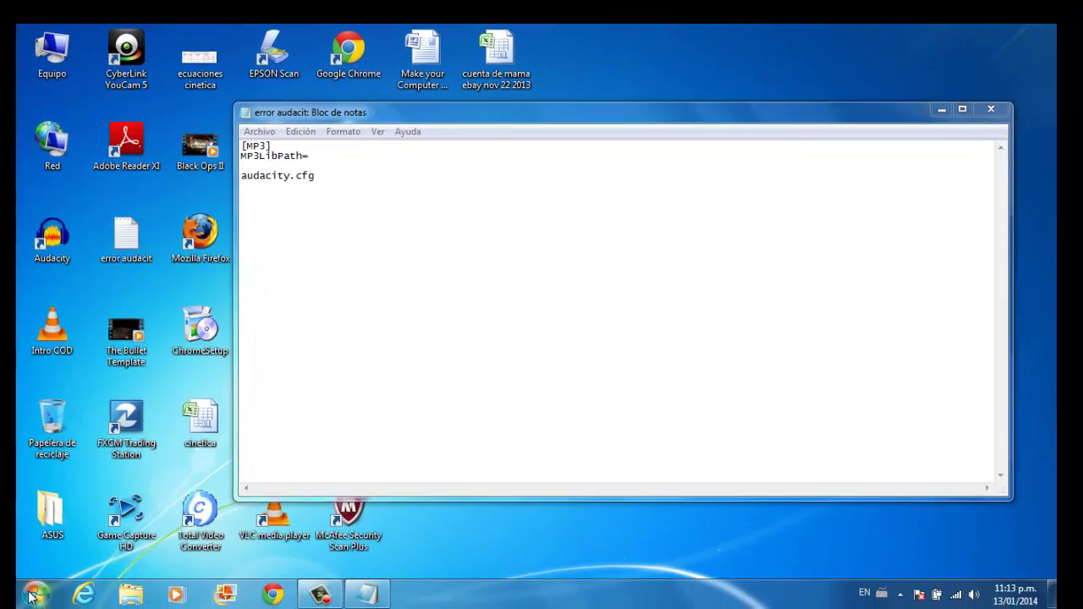
click(36, 594)
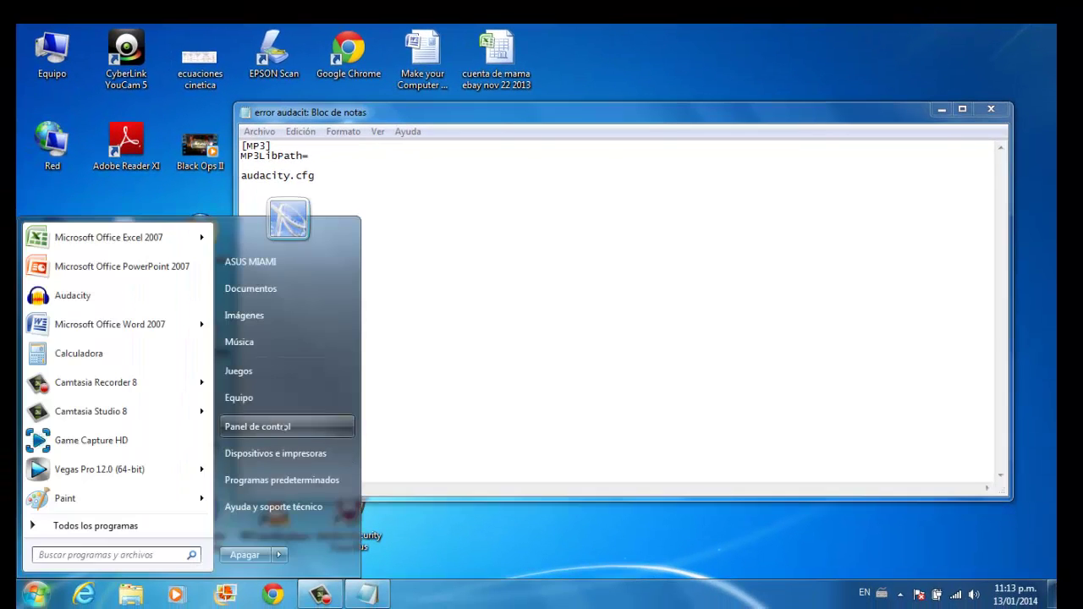
click(279, 430)
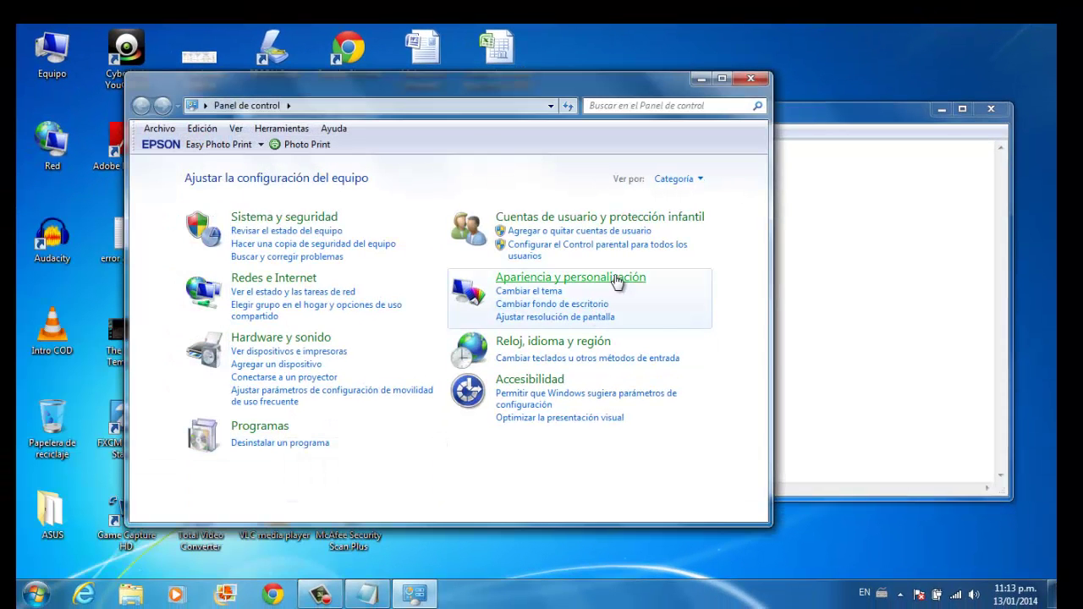
click(750, 79)
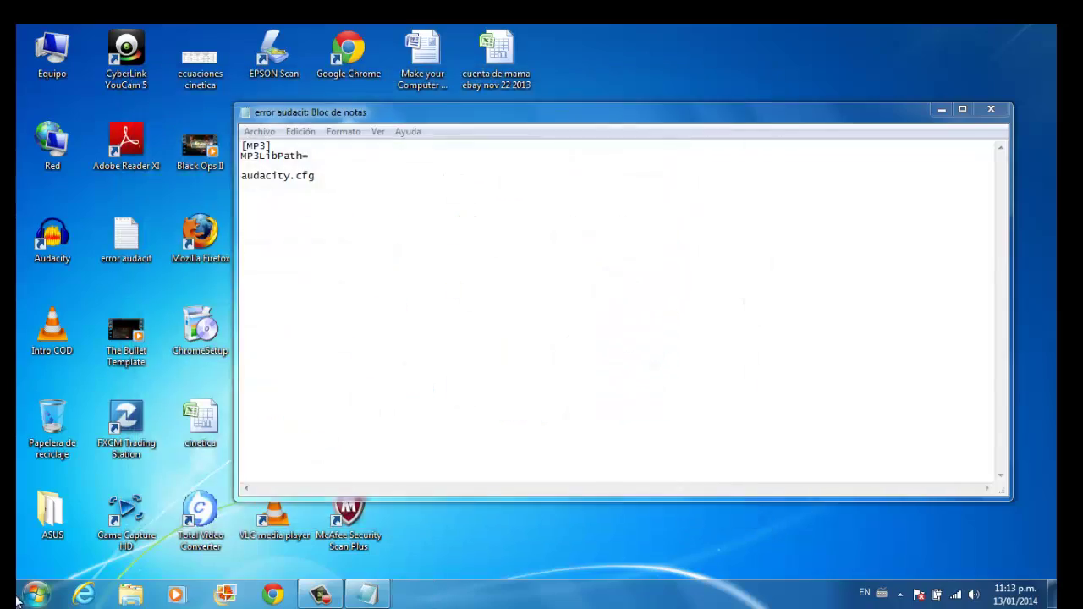
- Set the Windows folder options to show hidden files, folders and drives, apply the change, and close the Control Panel
click(35, 595)
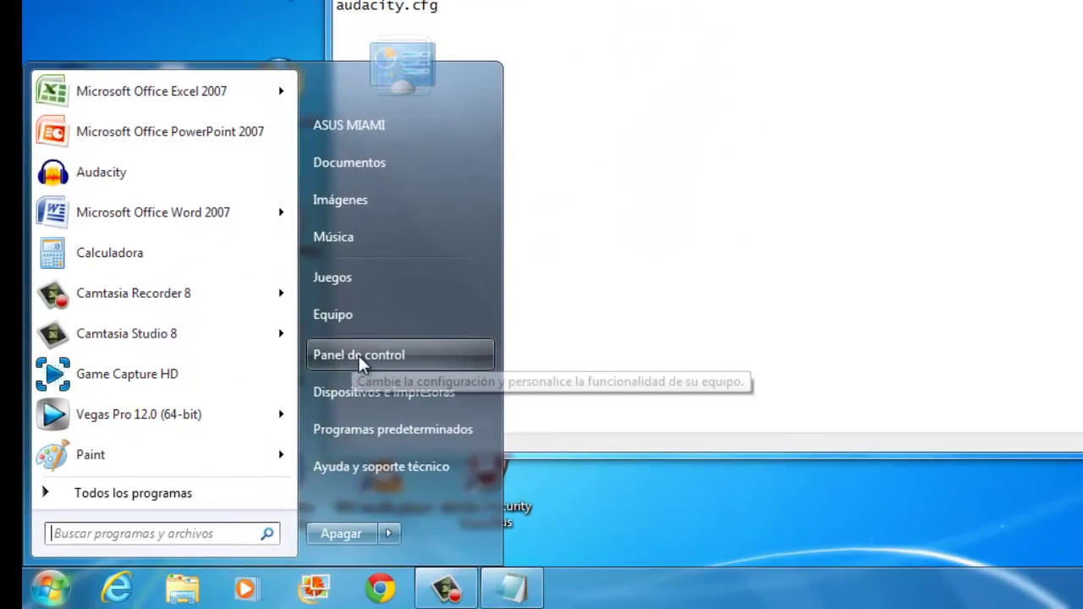
click(359, 355)
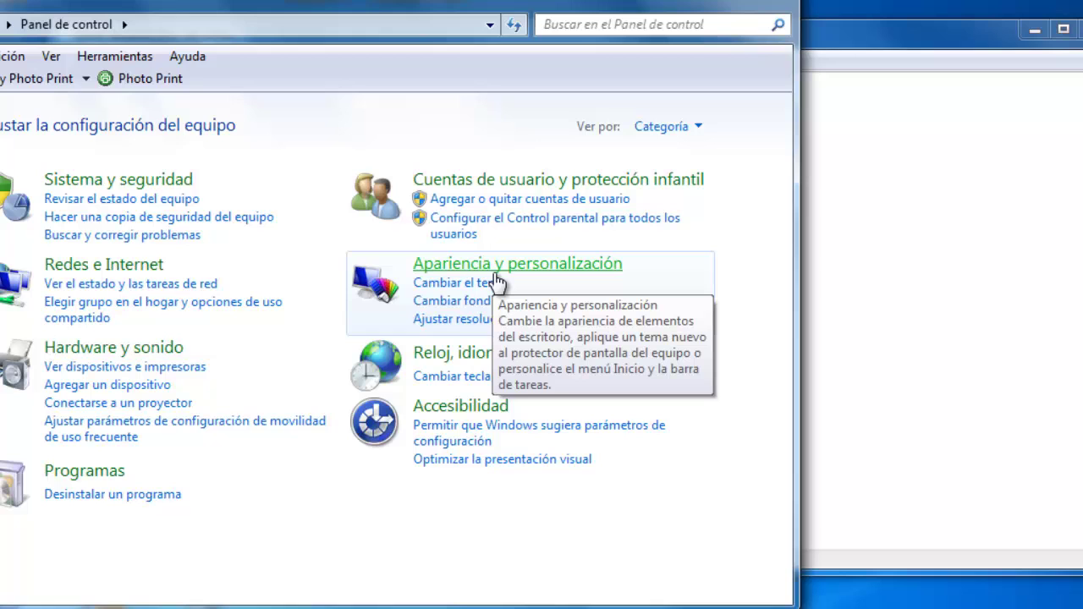
click(501, 268)
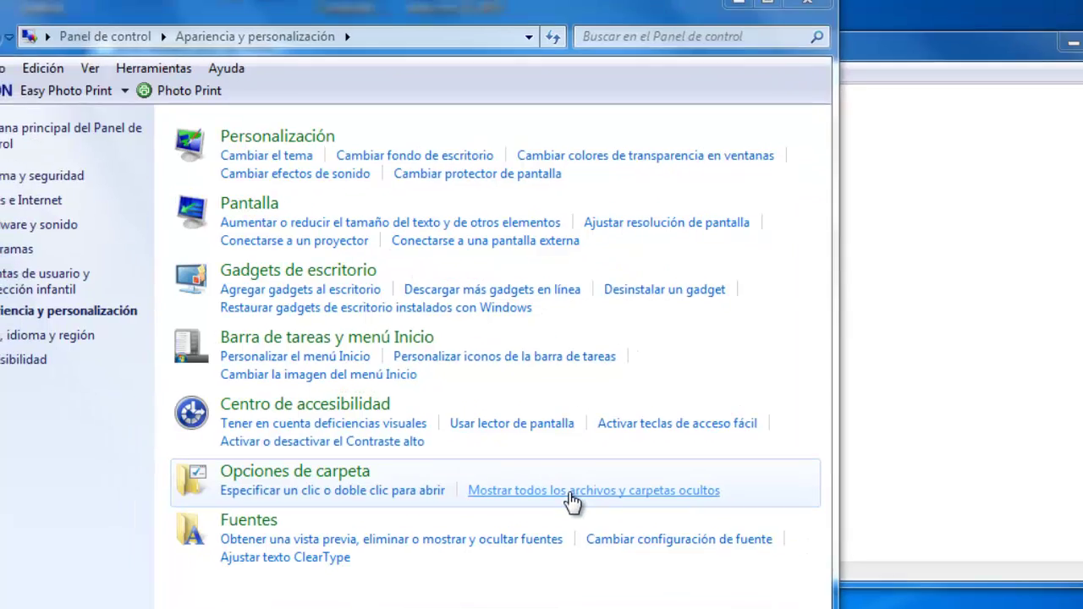
click(571, 502)
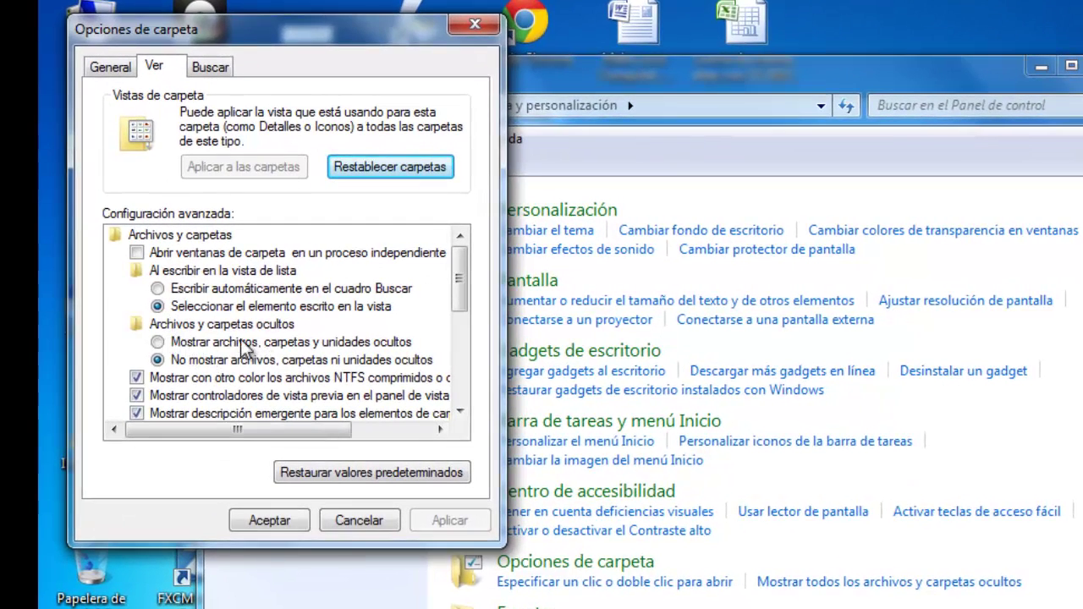
click(158, 343)
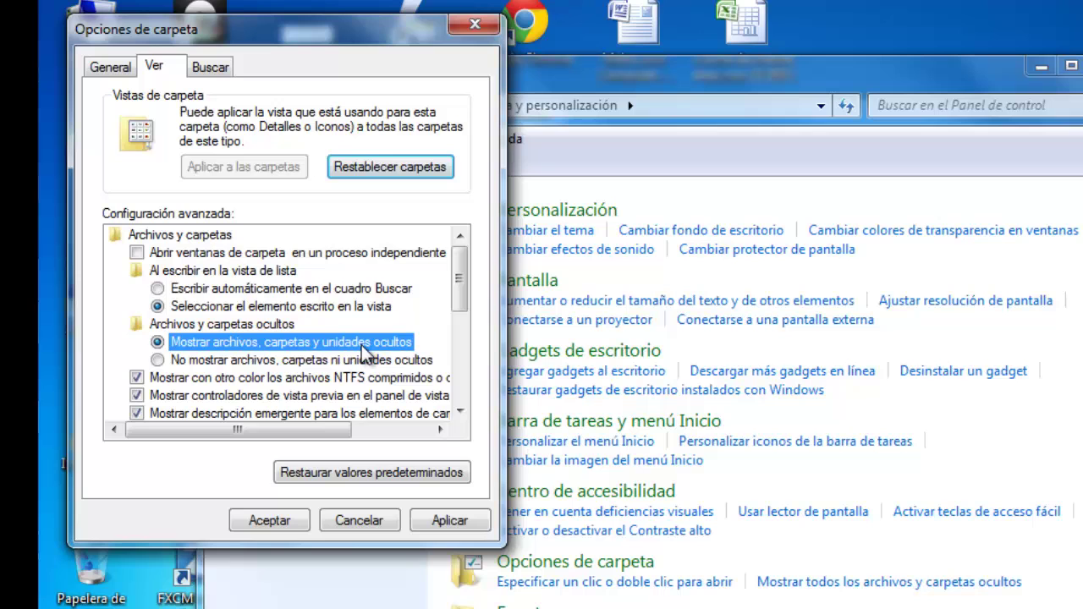
click(455, 520)
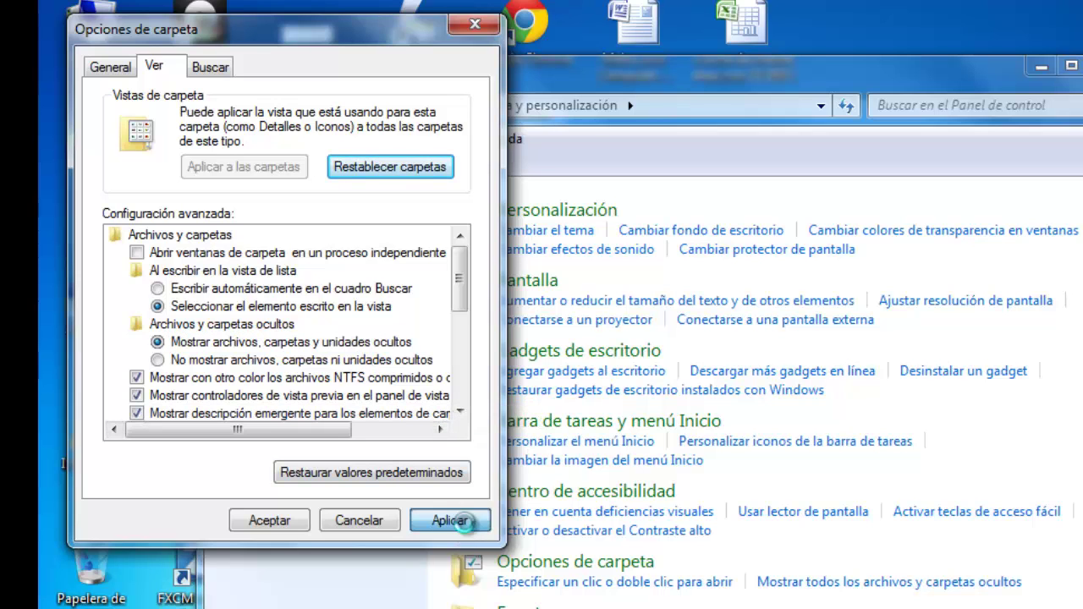
click(284, 520)
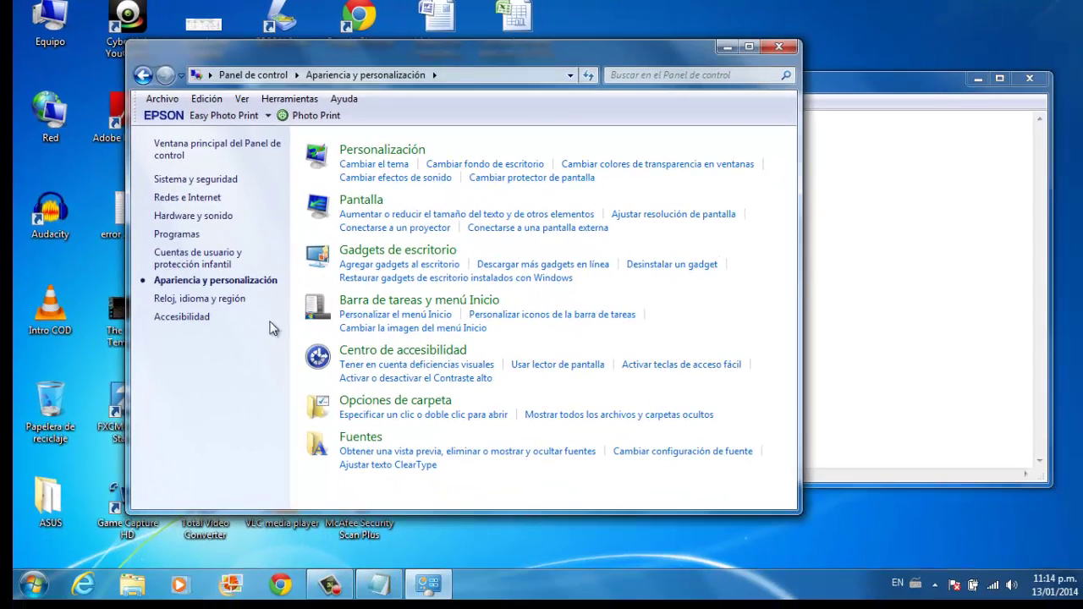
click(779, 47)
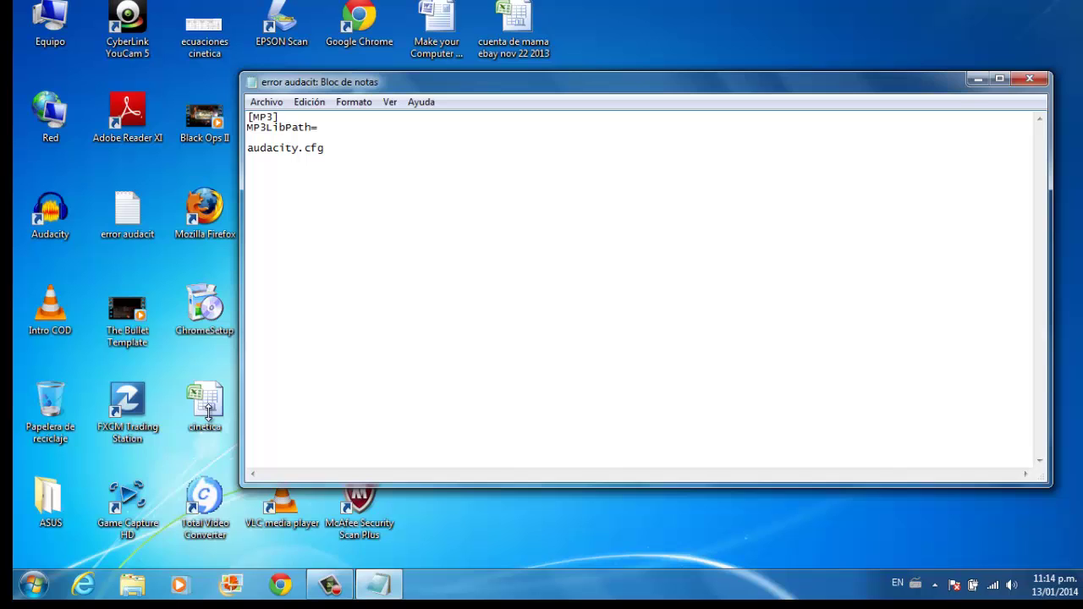
- Open the Audacity folder on drive C: under Usuarios, the personal user folder, AppData and Roaming
click(44, 592)
click(304, 378)
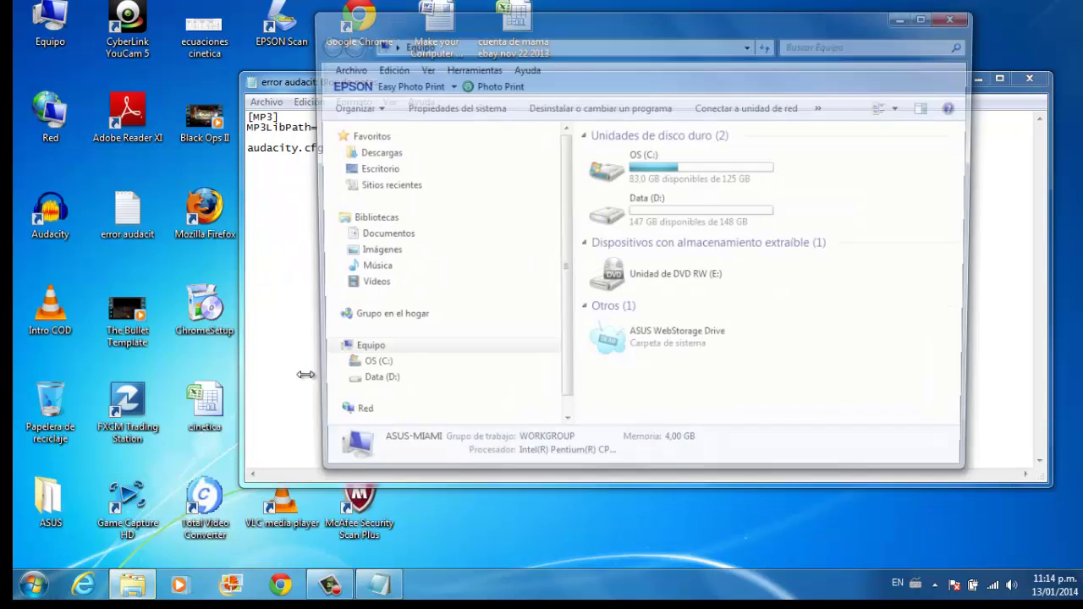
double_click(660, 173)
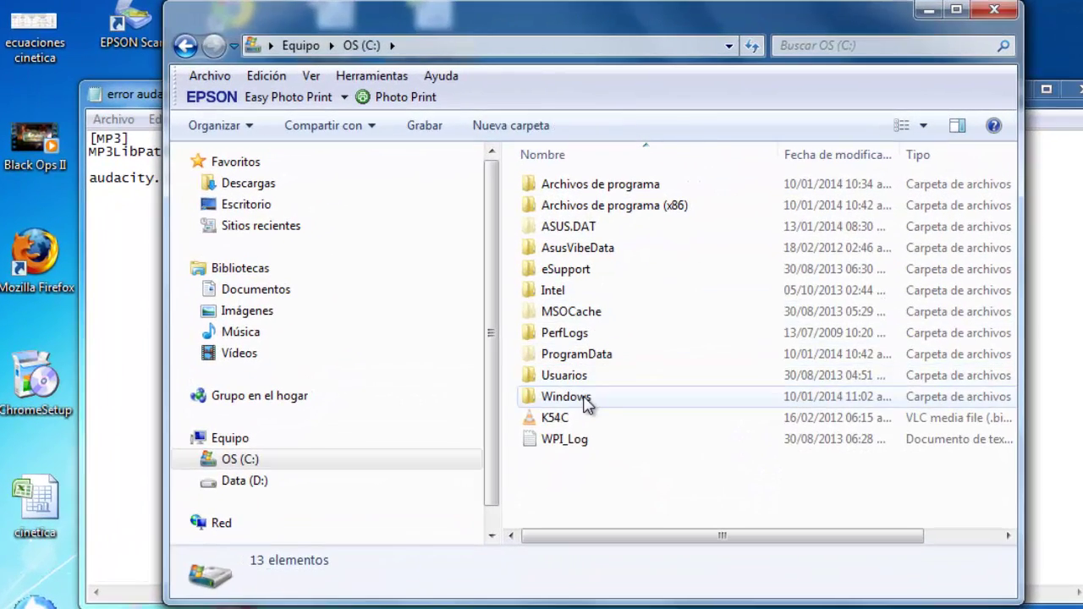
double_click(582, 377)
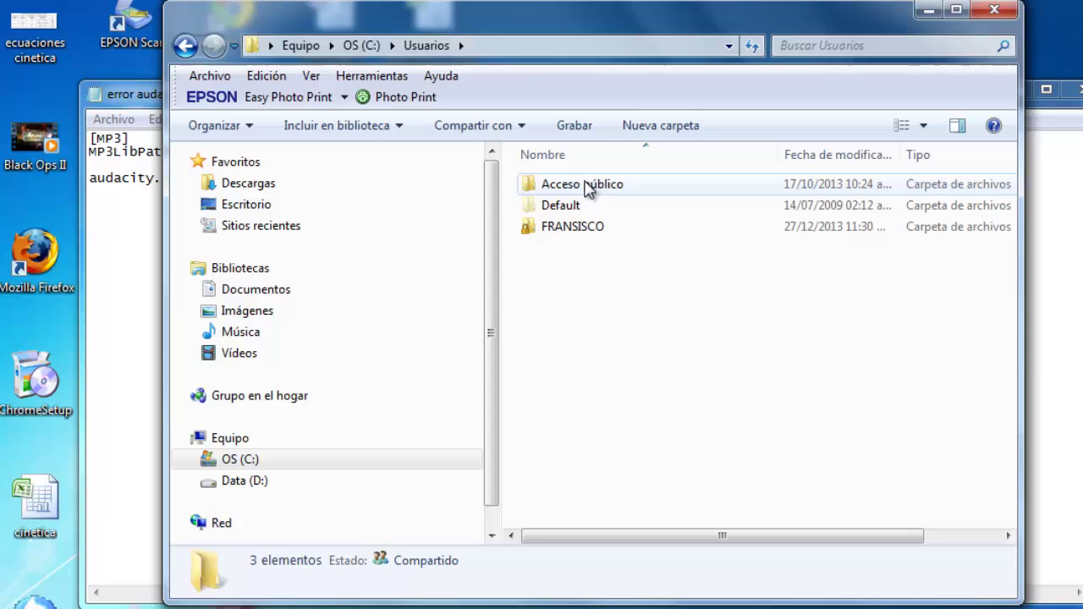
double_click(575, 227)
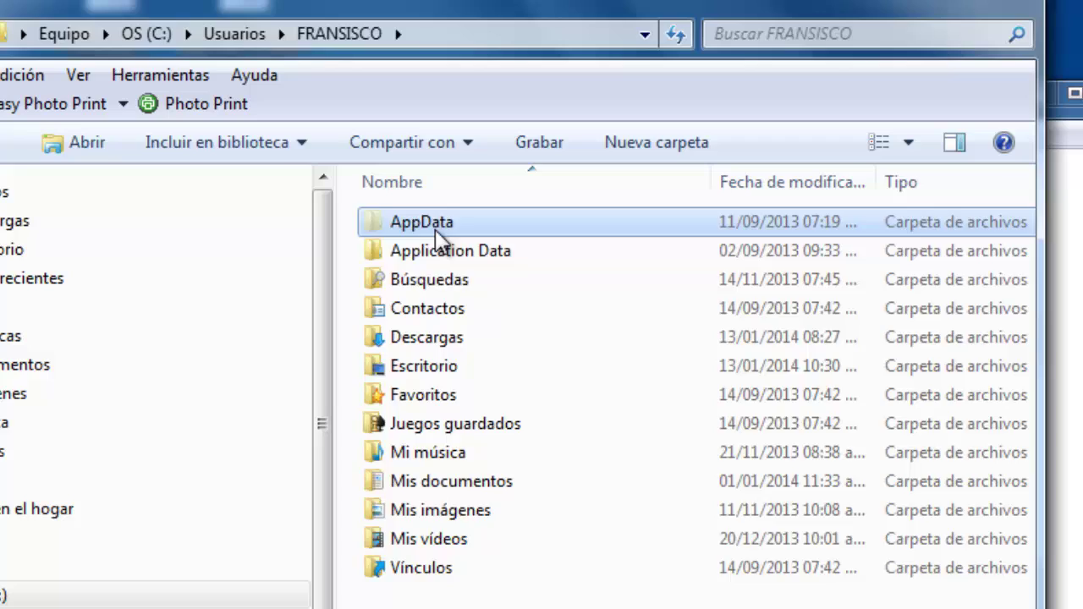
double_click(434, 231)
double_click(433, 284)
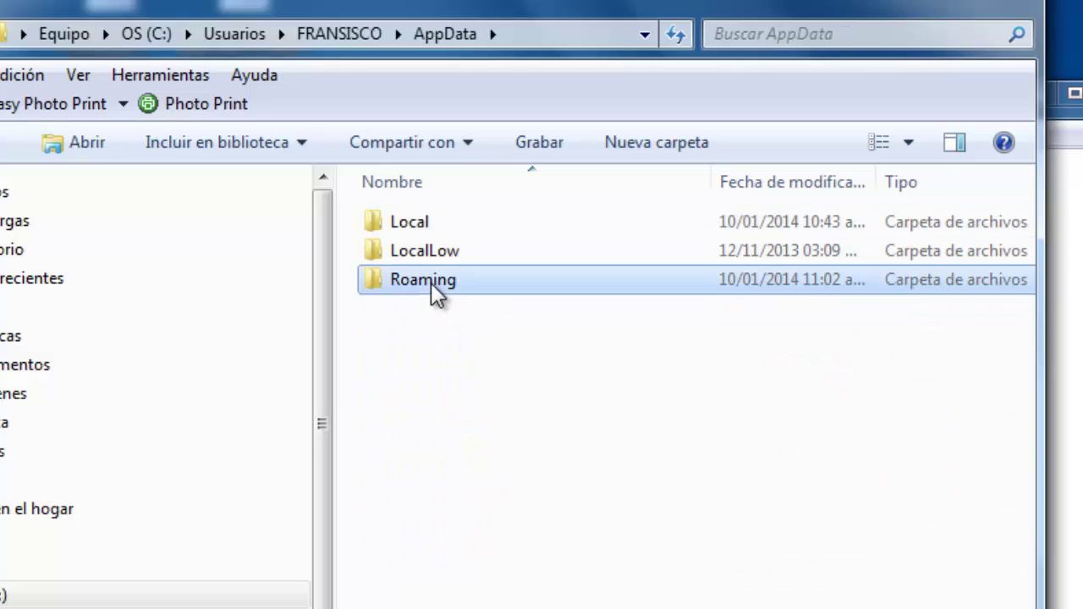
double_click(439, 282)
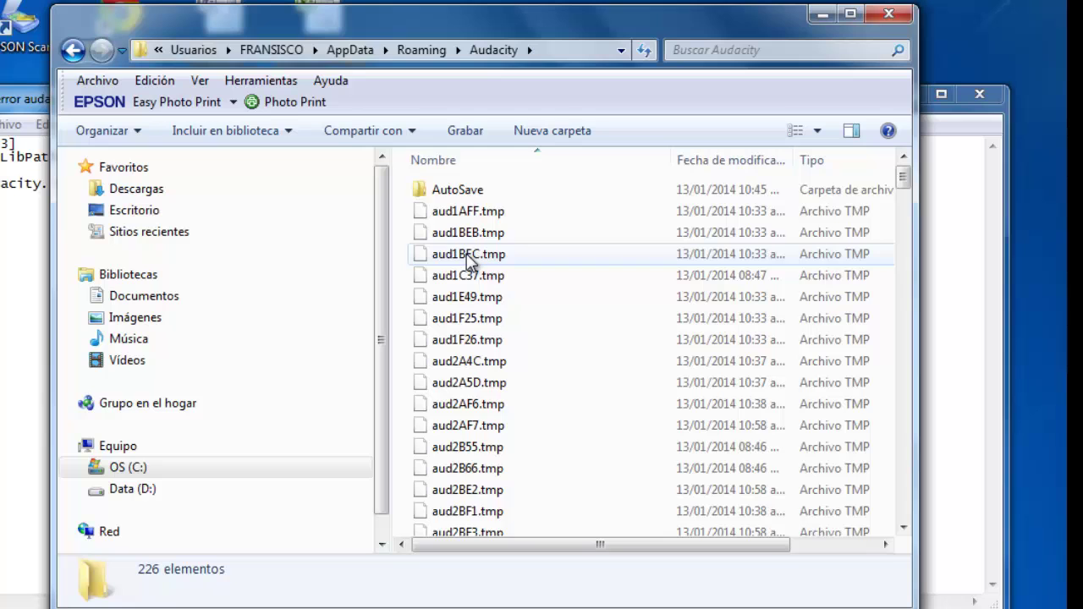
- Locate the audacity CFG file among the temporary files in the Audacity folder and open it in Notepad
scroll(467, 265, down, 2)
scroll(467, 265, down, 4)
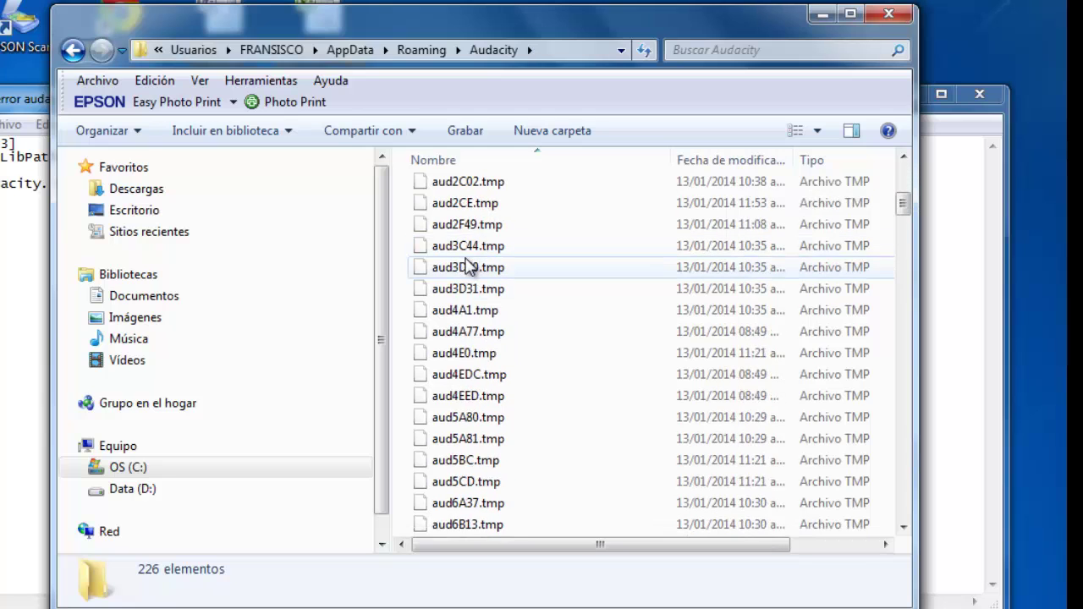
scroll(467, 265, down, 3)
click(8, 234)
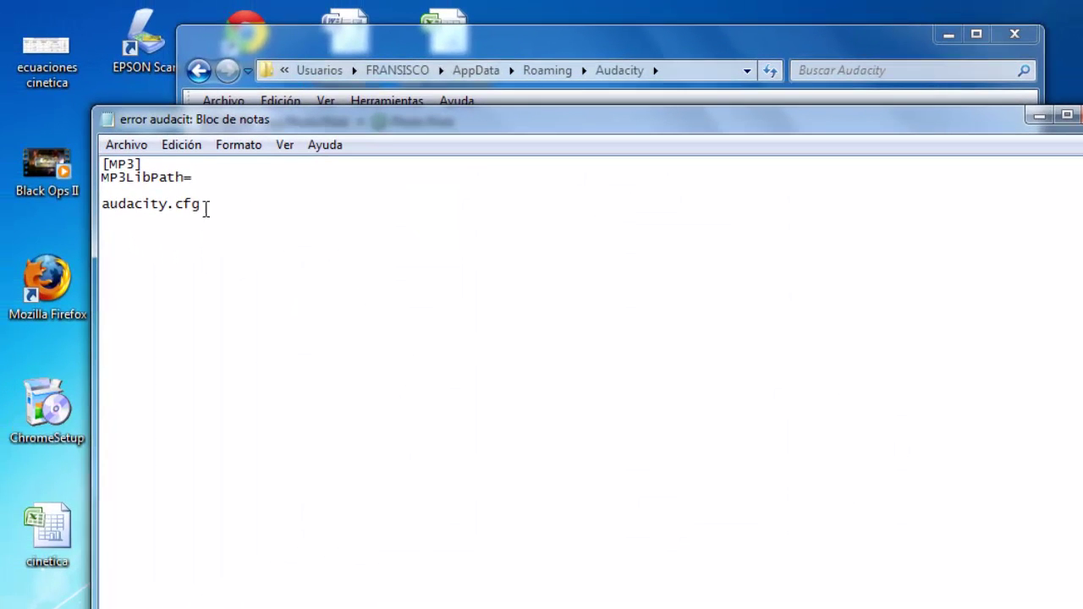
click(428, 42)
scroll(605, 377, down, 5)
scroll(606, 385, down, 9)
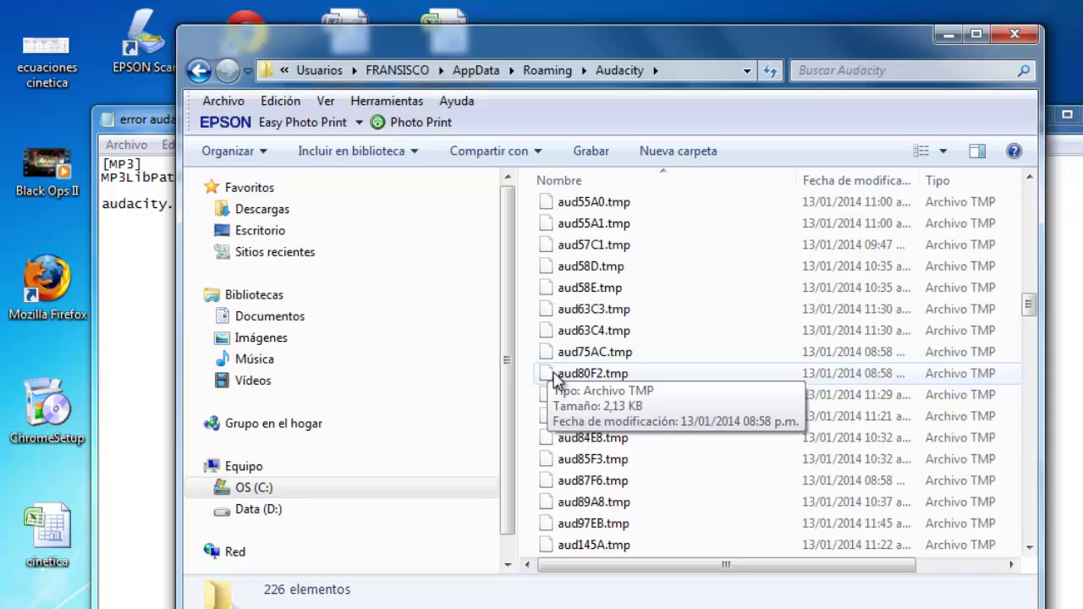
scroll(596, 389, down, 5)
scroll(618, 415, down, 15)
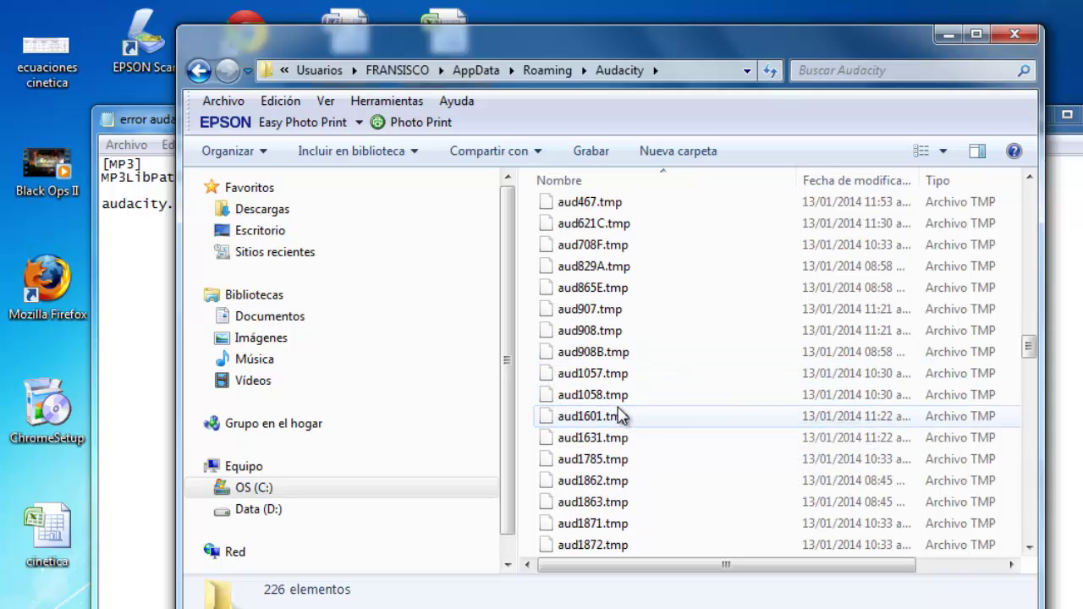
scroll(618, 415, down, 5)
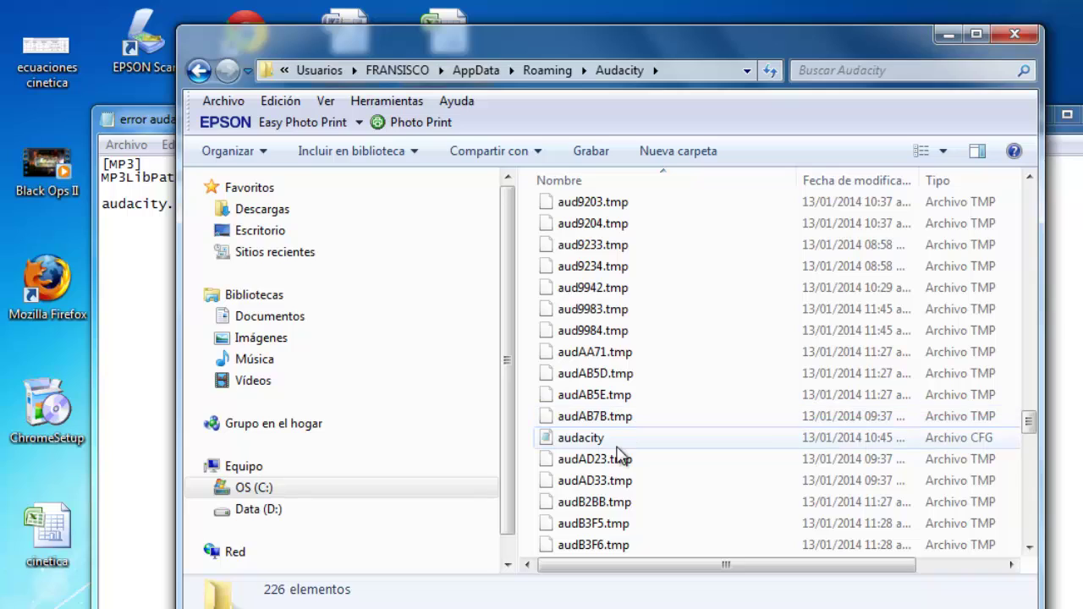
mouse_move(618, 455)
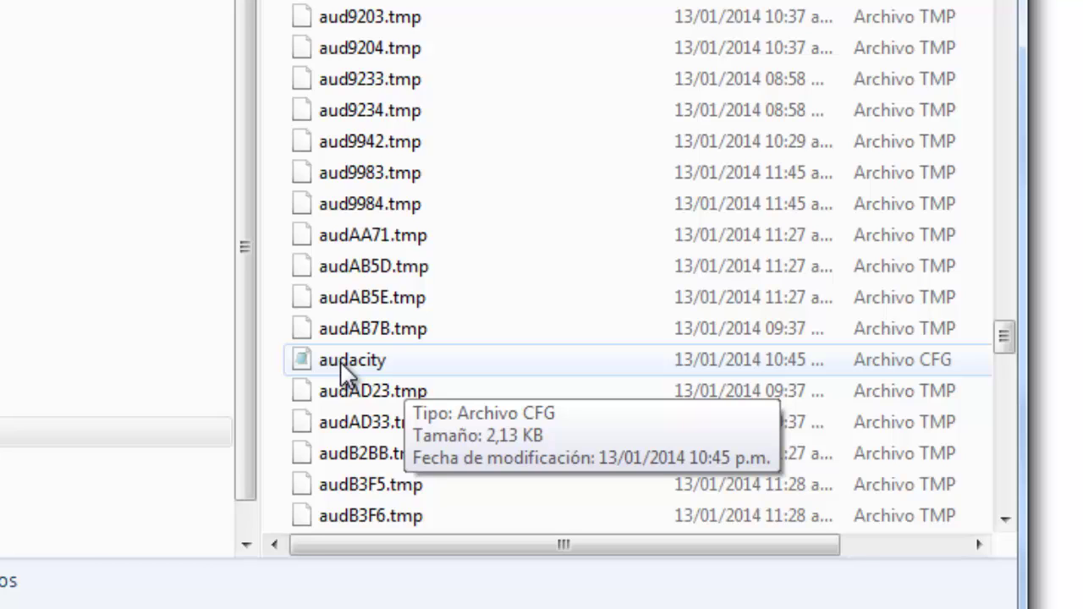
double_click(347, 362)
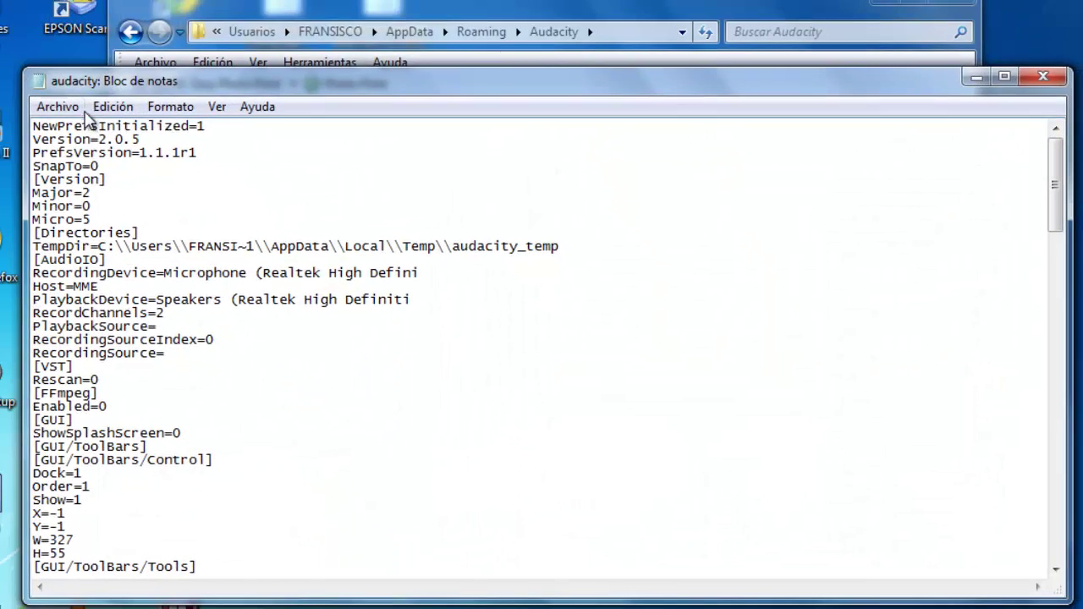
- Look through the settings listed in the audacity configuration file and close it
scroll(77, 383, down, 13)
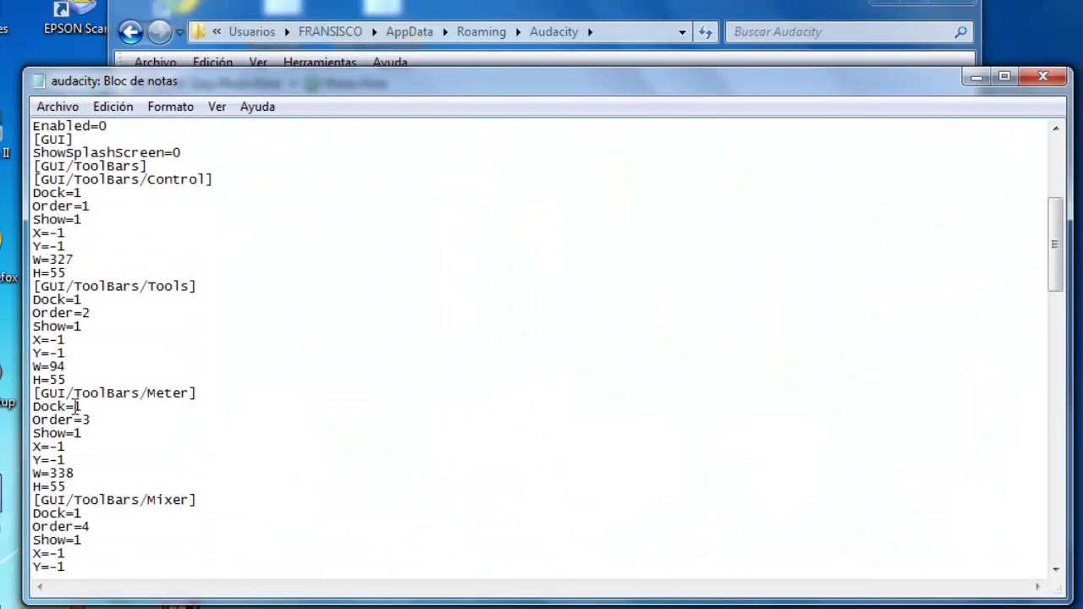
scroll(76, 407, down, 20)
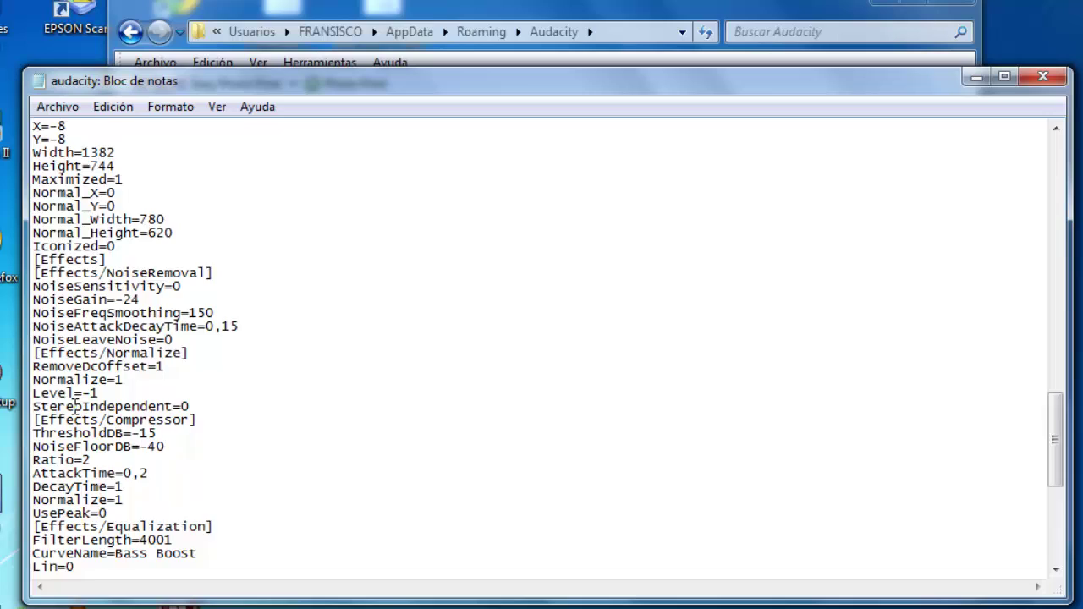
click(1042, 77)
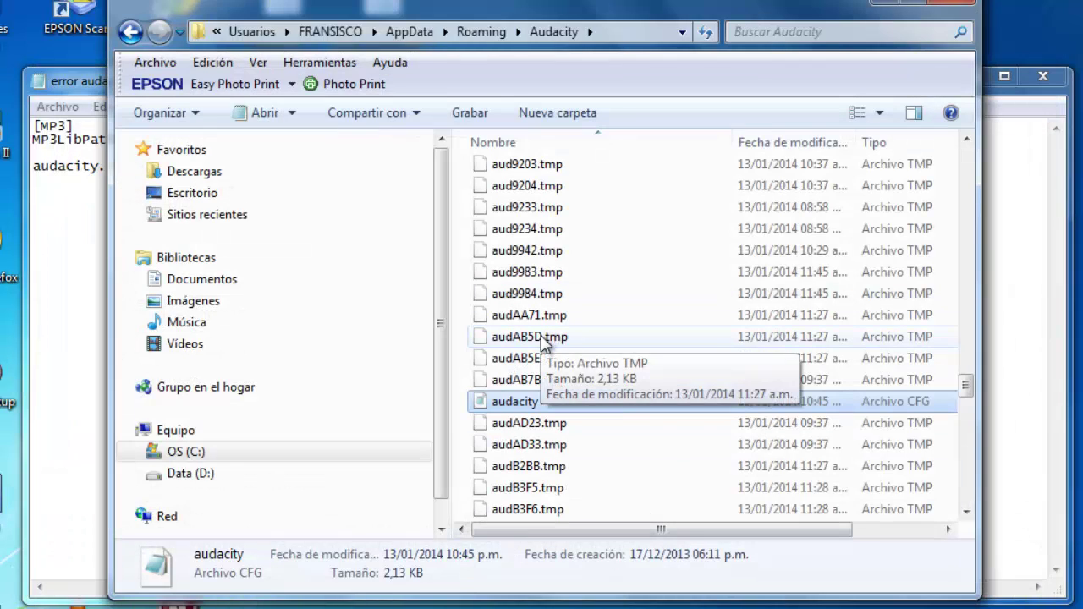
double_click(544, 337)
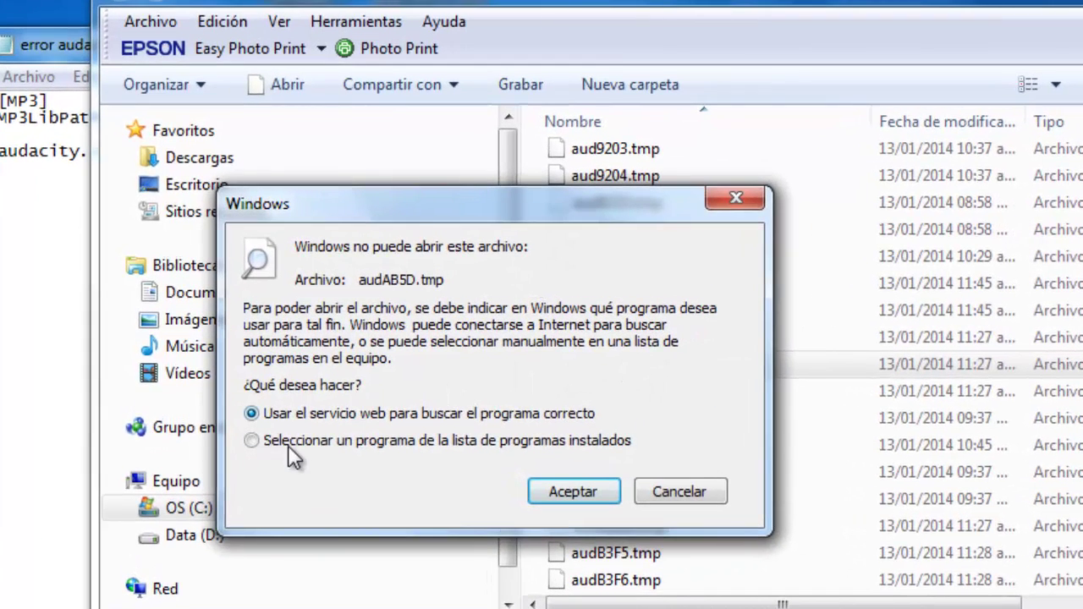
click(288, 445)
click(588, 490)
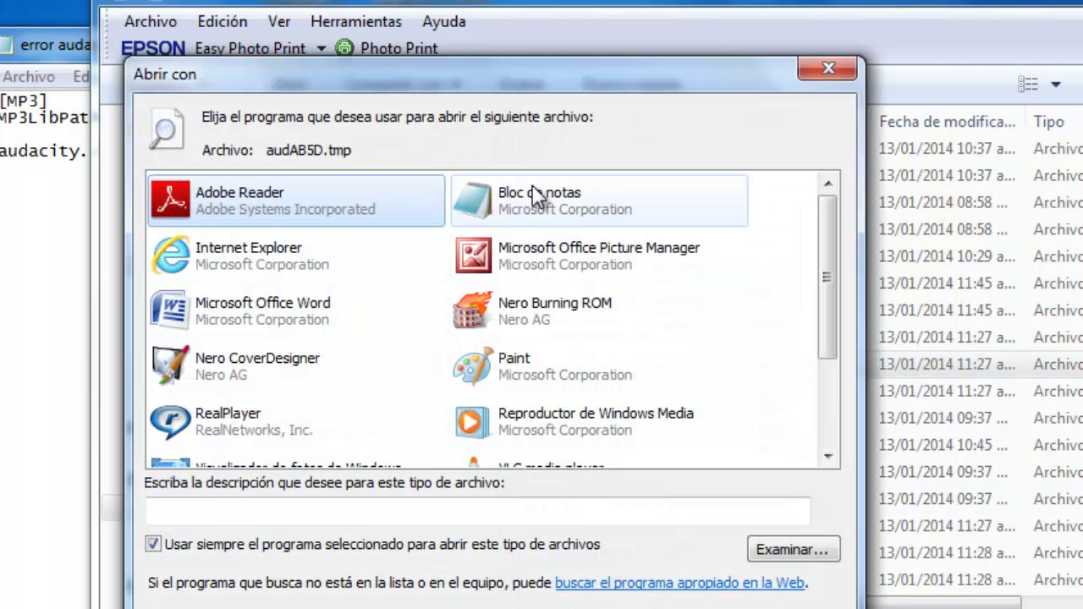
click(825, 66)
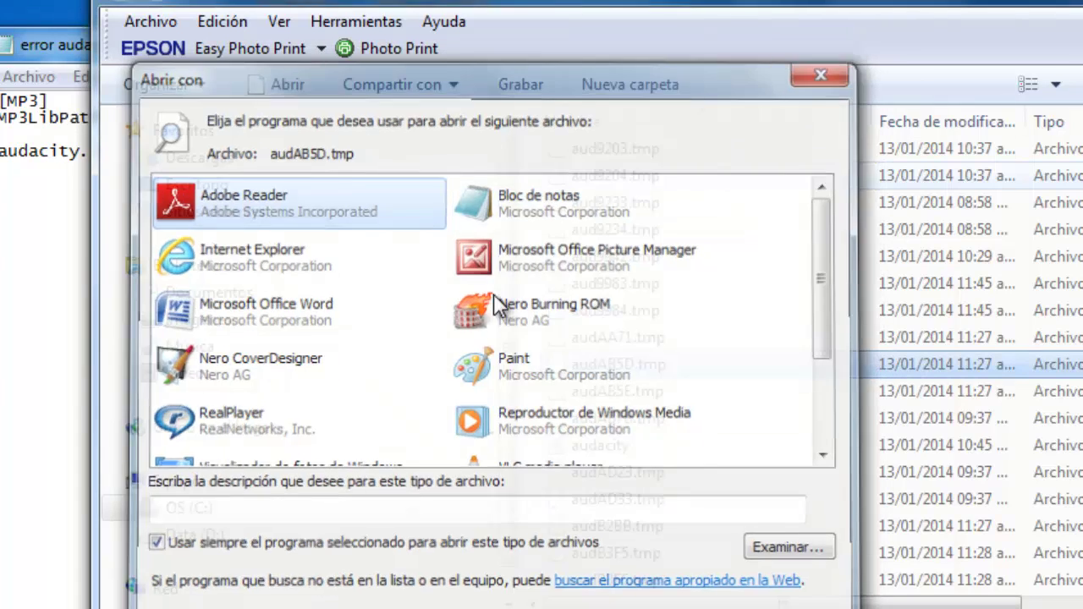
- Check the general properties and attributes of the audacity CFG file, then close its properties
right_click(623, 445)
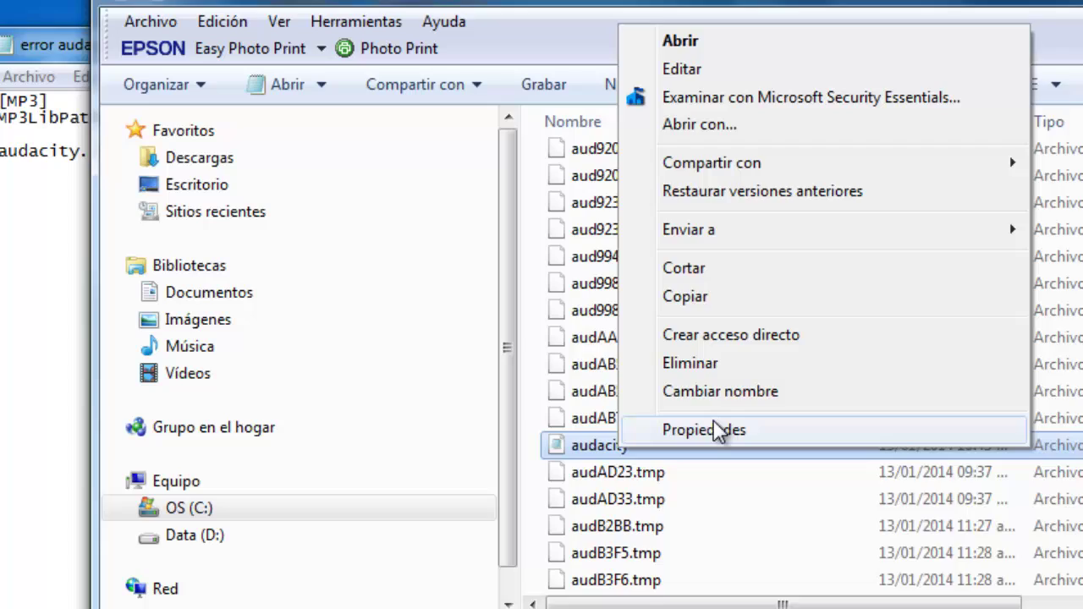
click(718, 430)
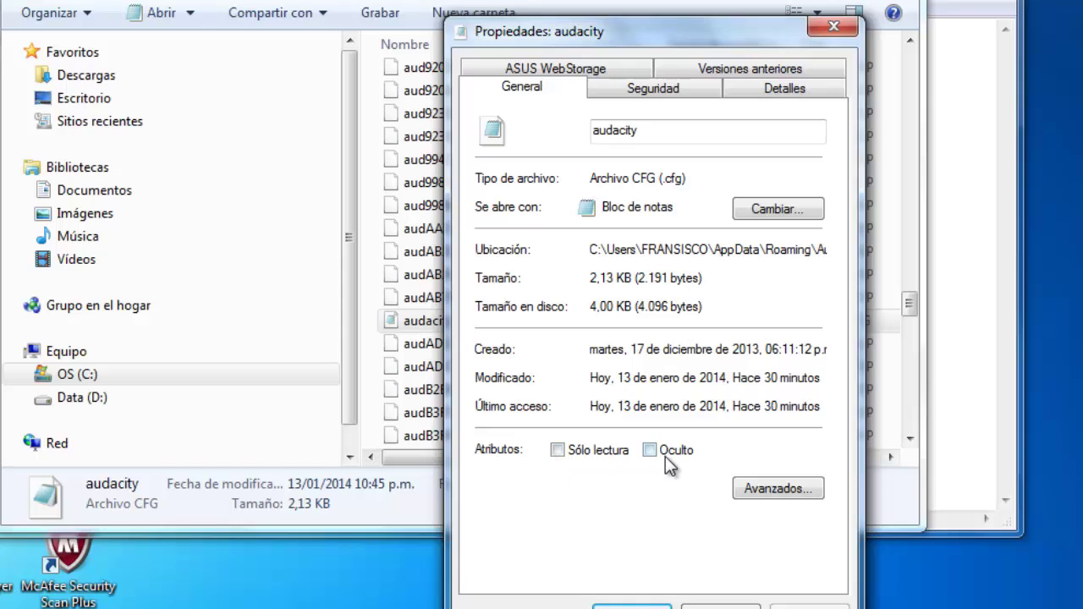
click(844, 26)
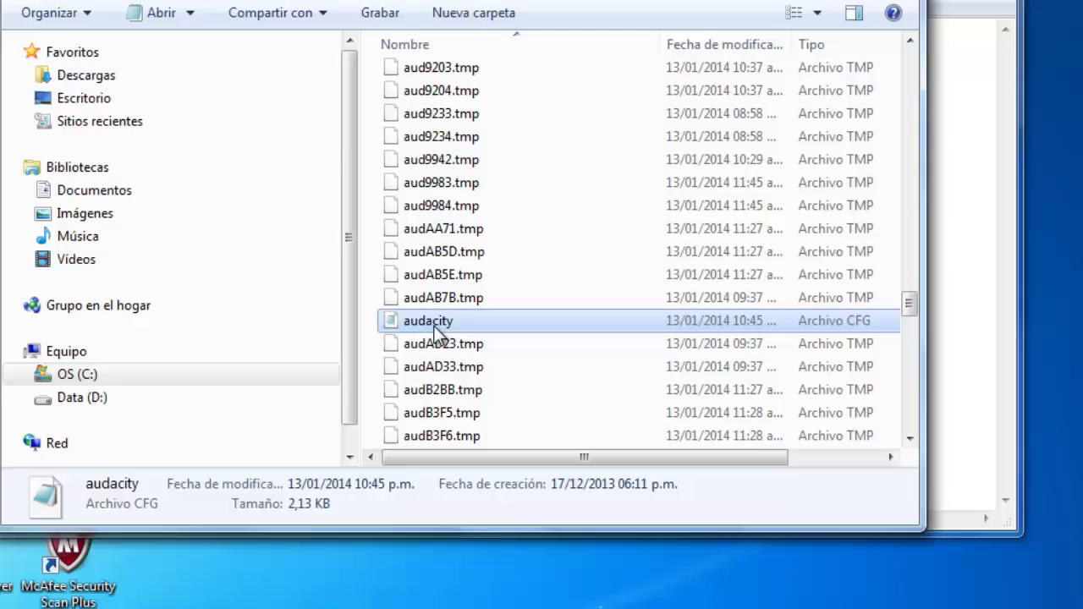
- Reopen the audacity CFG file, look through its settings, and minimize both the file and the folder window
double_click(434, 322)
scroll(452, 330, down, 20)
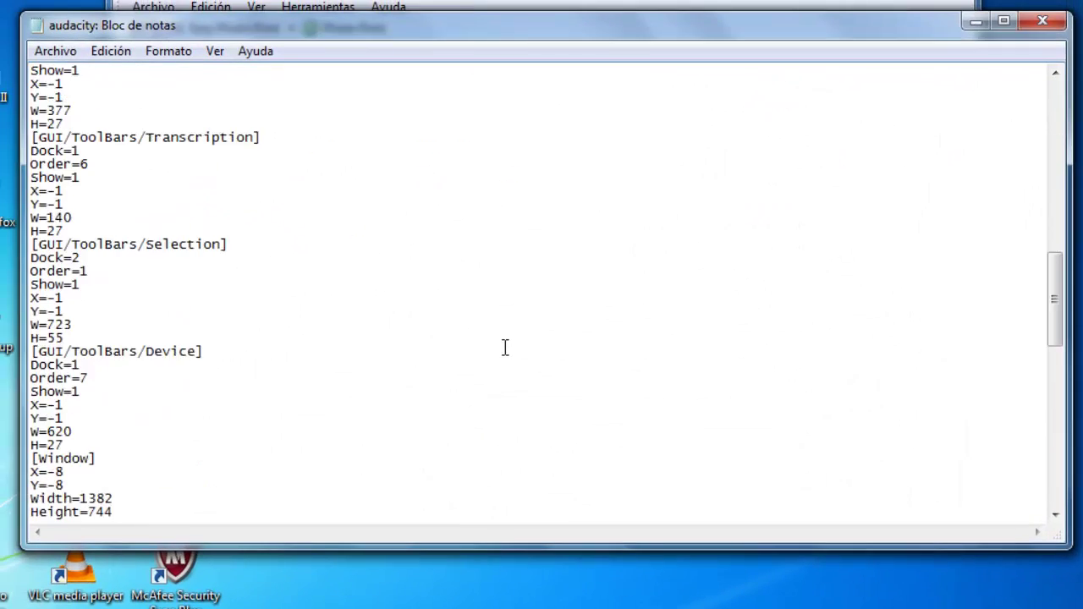
scroll(452, 330, up, 2)
scroll(505, 346, down, 20)
scroll(503, 345, up, 17)
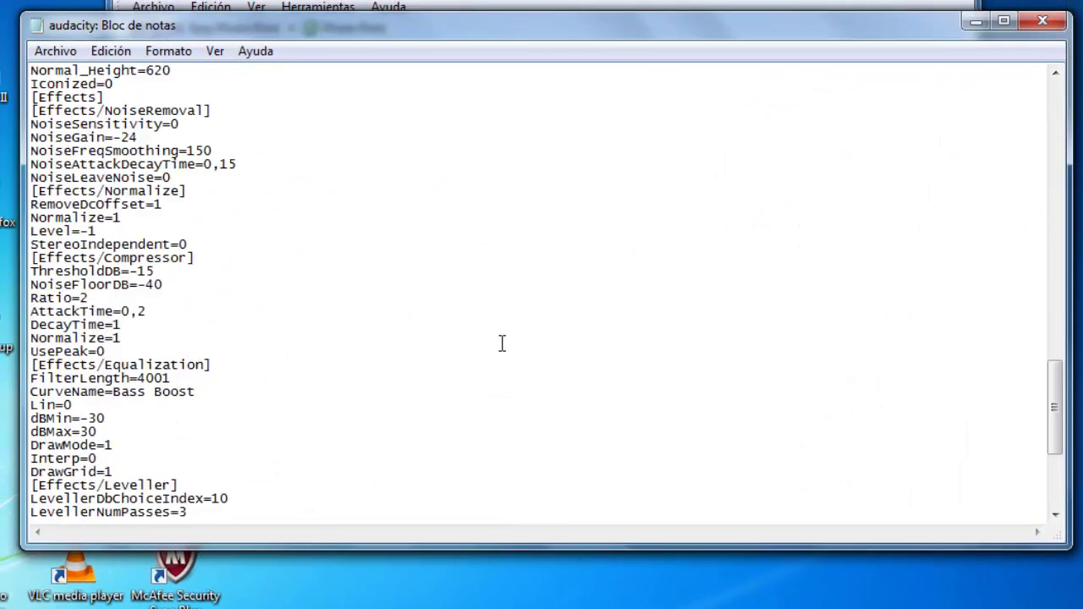
scroll(501, 343, up, 20)
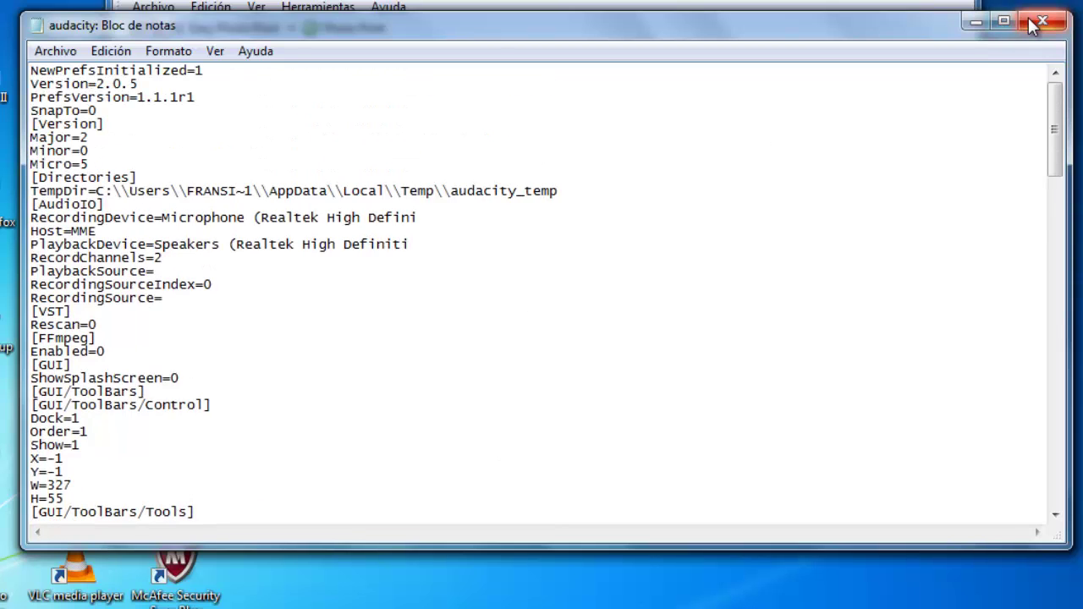
click(970, 23)
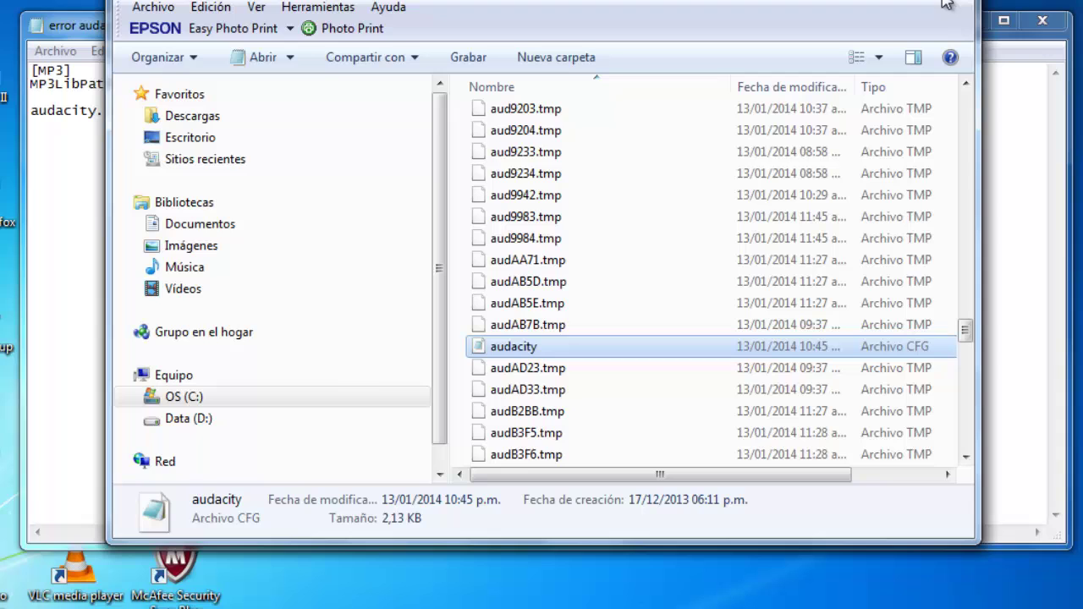
key(alt+F4)
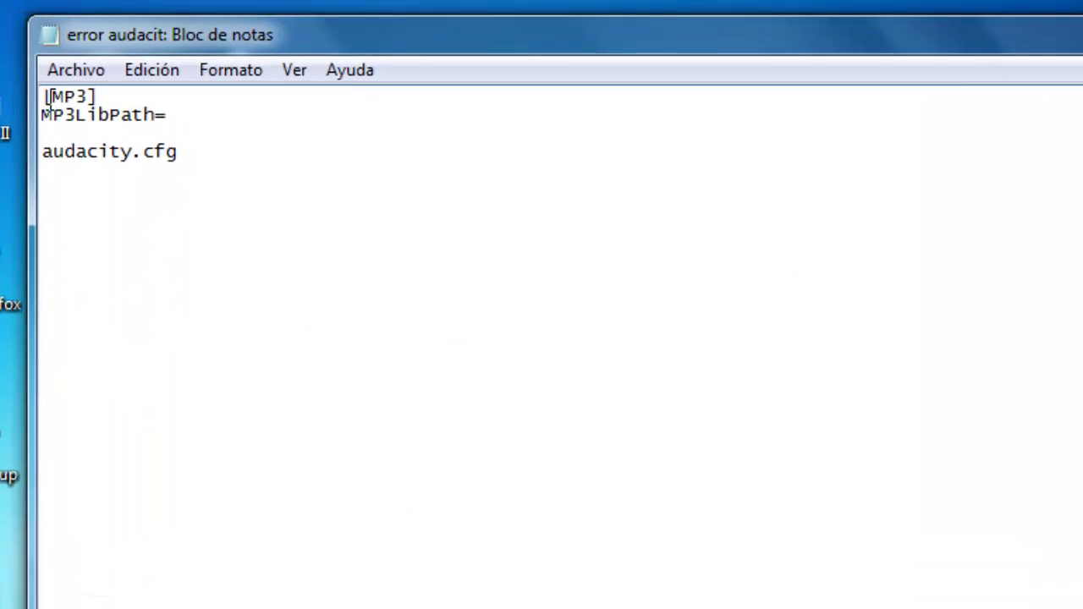
- Highlight the [MP3] line and the MP3LibPath= line in the "error audacit" note to review them
drag(53, 119, 140, 116)
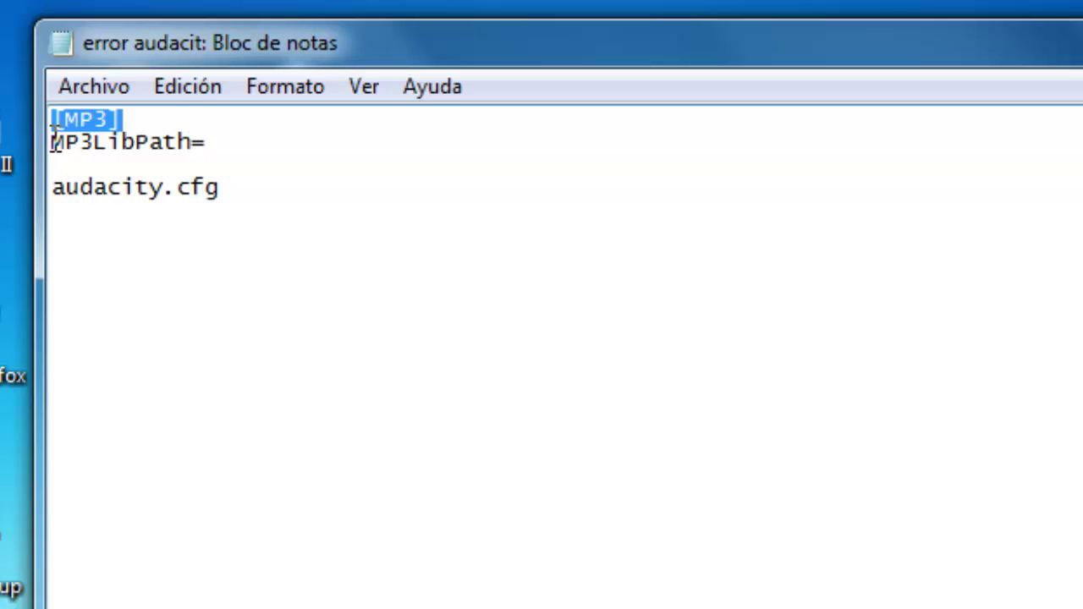
drag(52, 141, 223, 145)
click(111, 138)
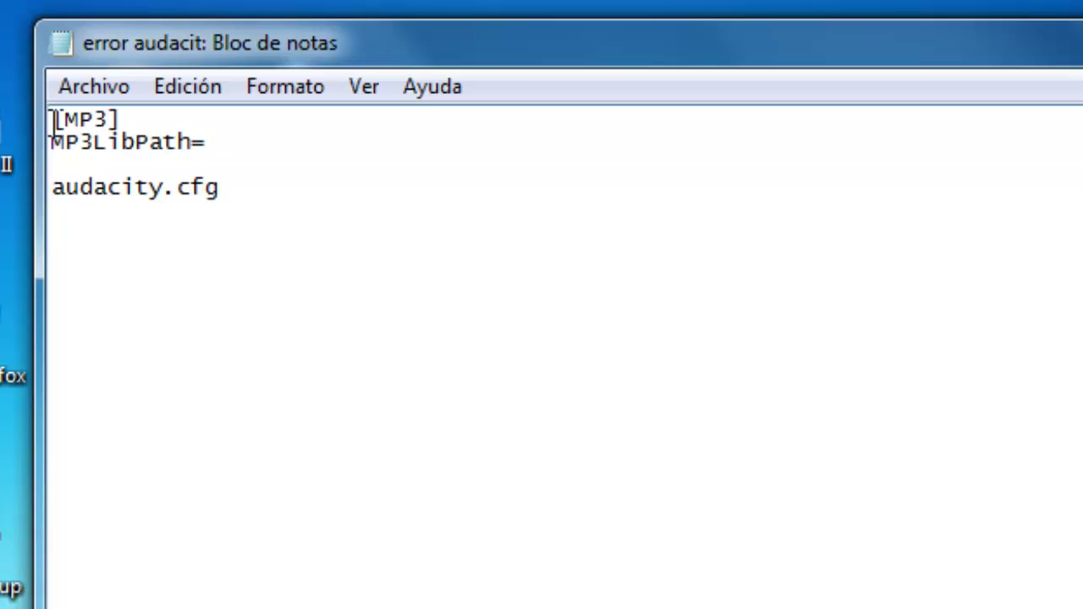
drag(52, 119, 145, 116)
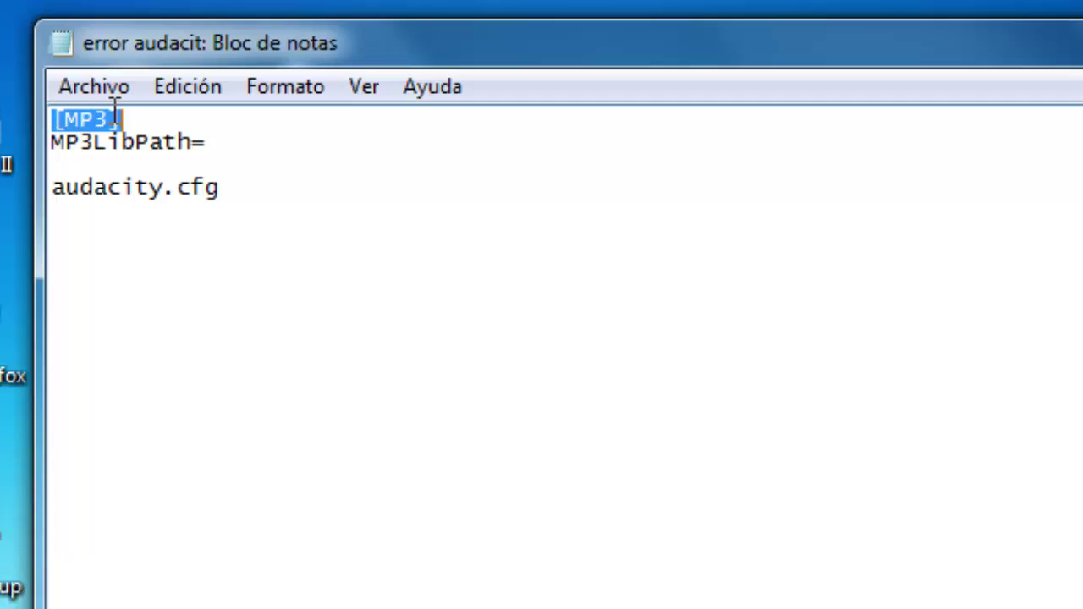
drag(52, 145, 220, 155)
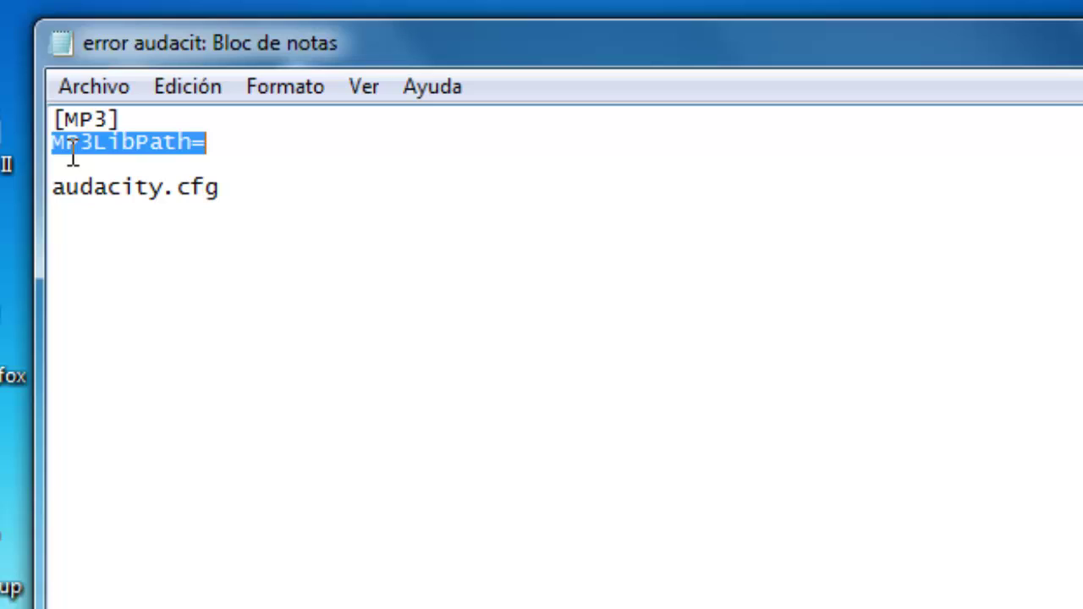
click(239, 141)
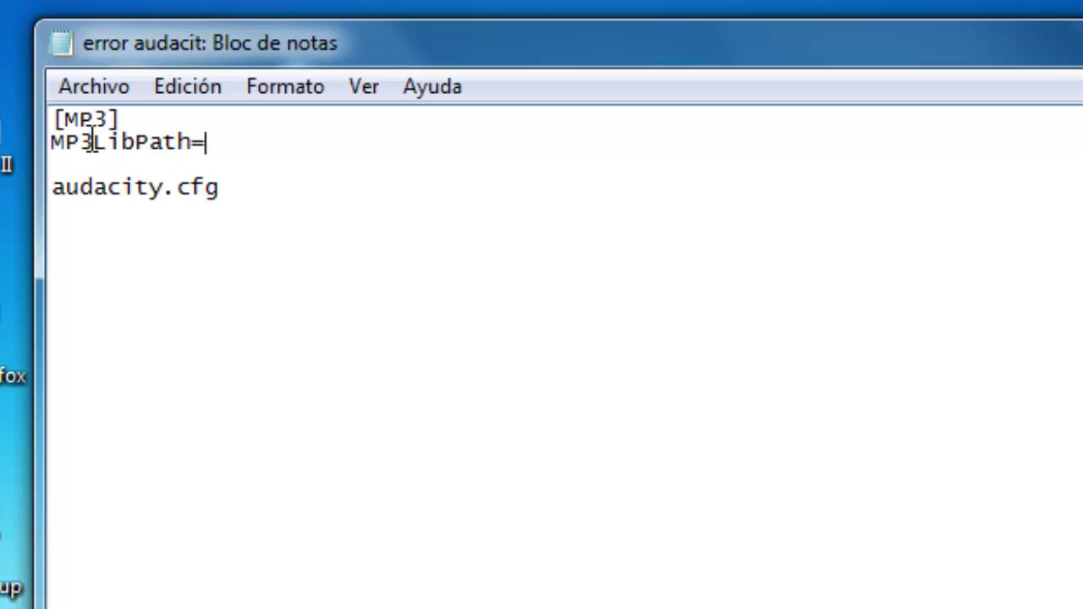
drag(92, 141, 843, 171)
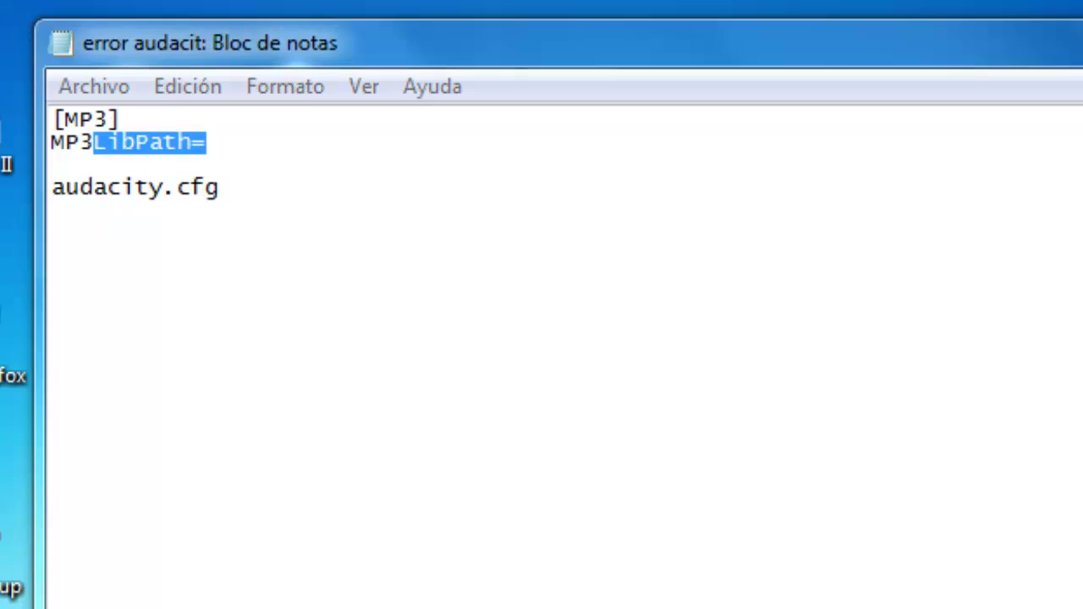
- Cancel closing the unsaved "error audacit" note and minimize it to show the desktop
key(alt+F4)
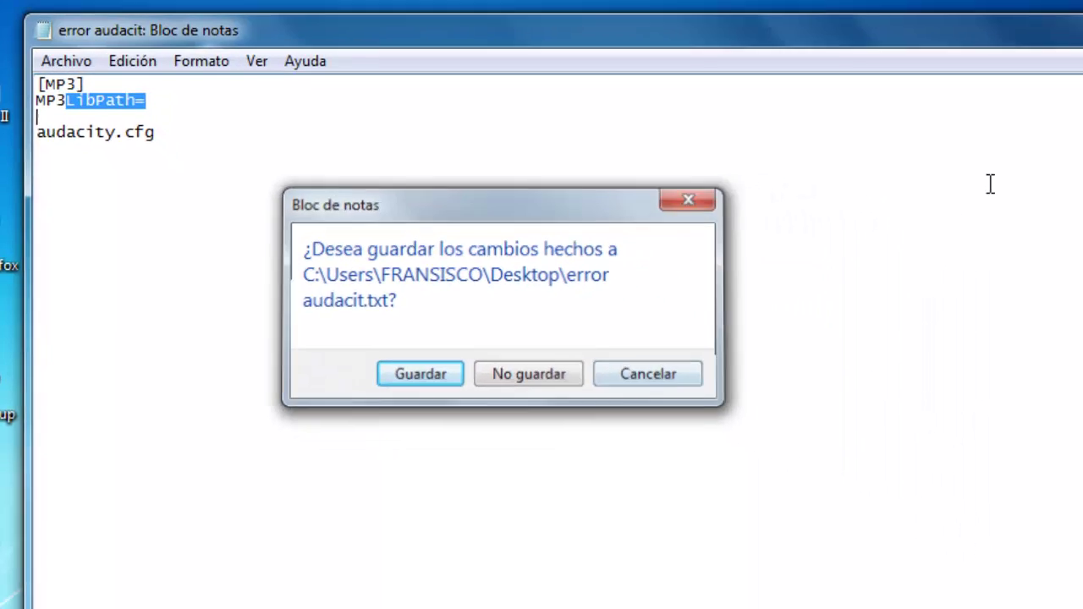
key(Escape)
click(960, 20)
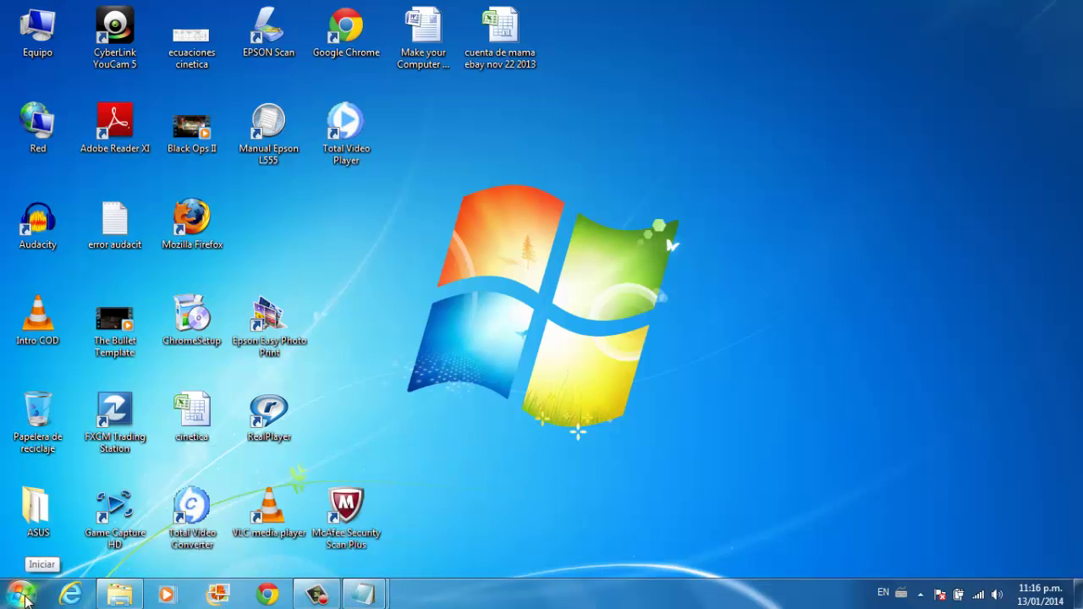
click(22, 596)
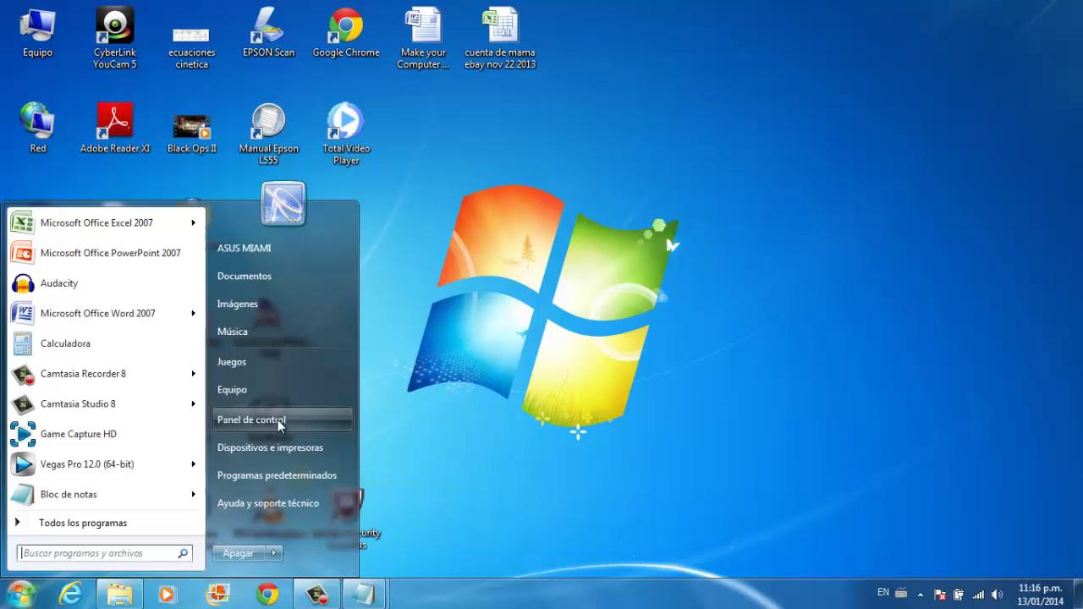
click(251, 419)
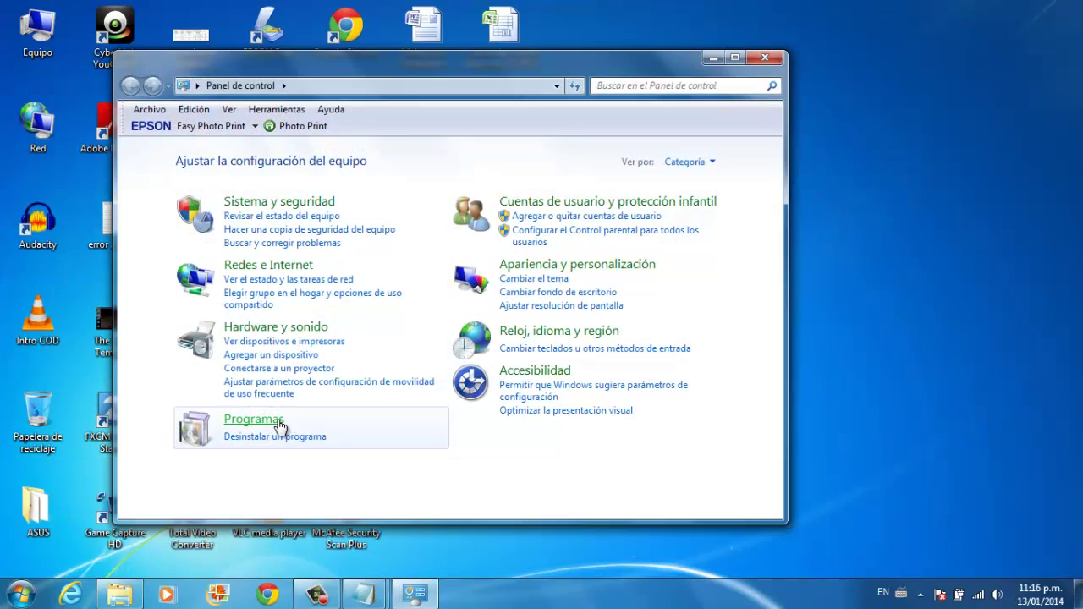
click(601, 272)
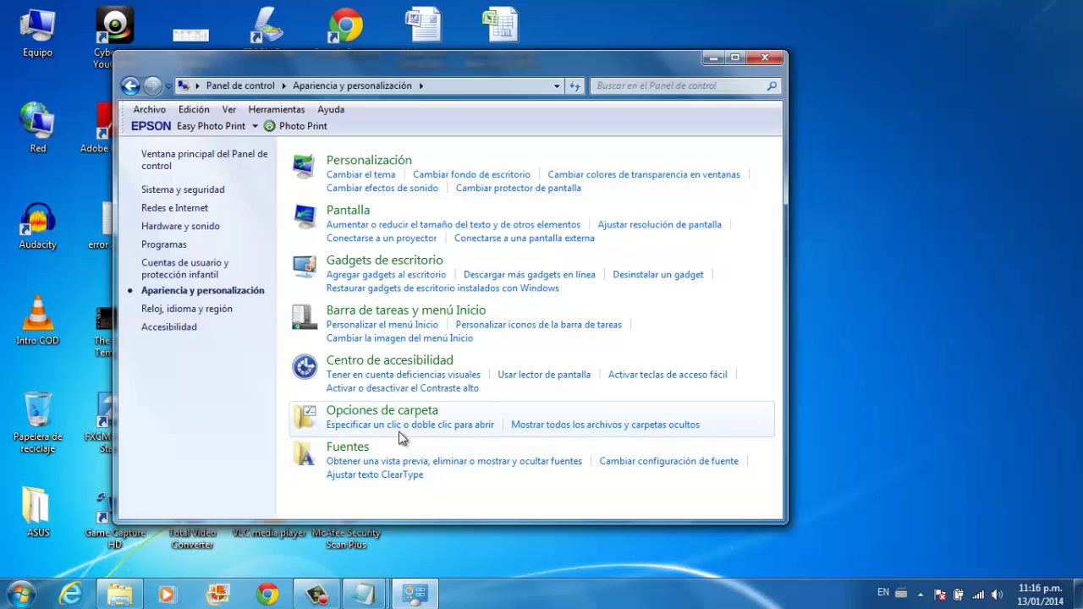
click(764, 57)
- Set the folder options under "Apariencia y personalización" to not show hidden files, folders or drives, apply the change, and close the Control Panel
click(19, 595)
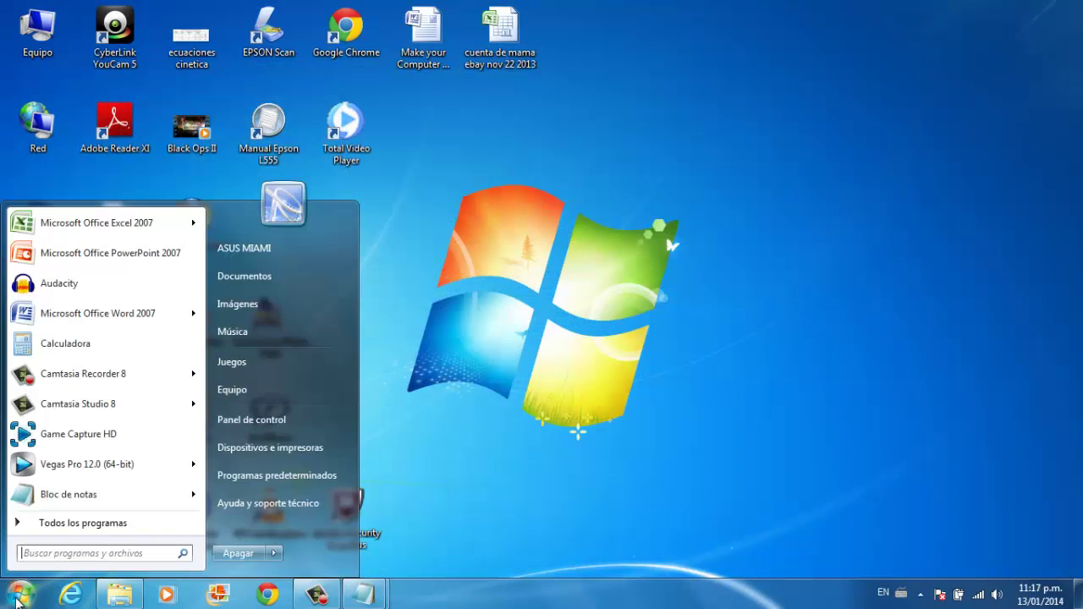
click(262, 421)
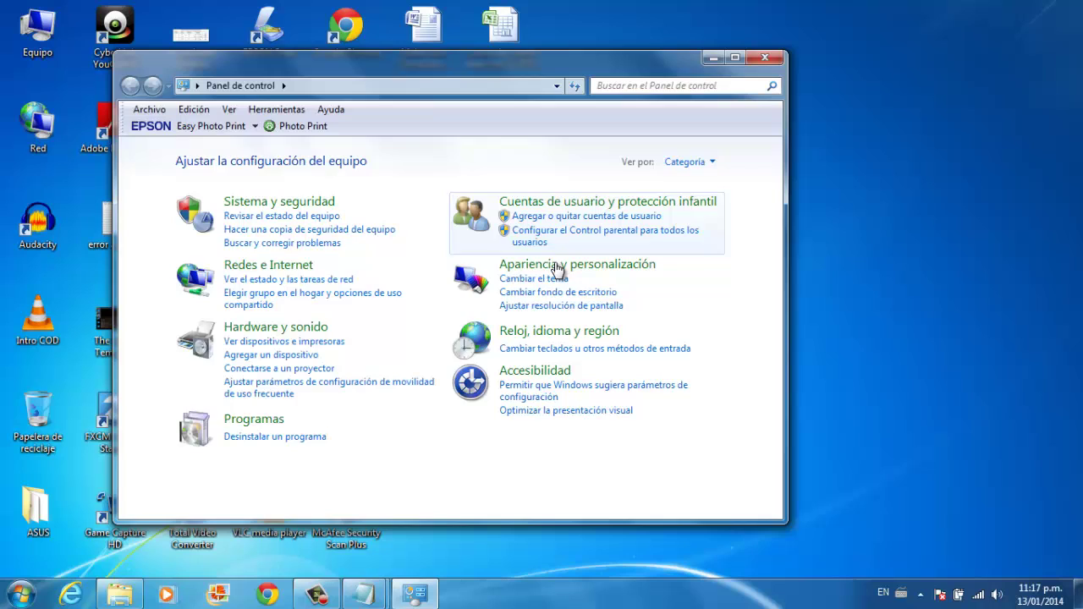
click(557, 270)
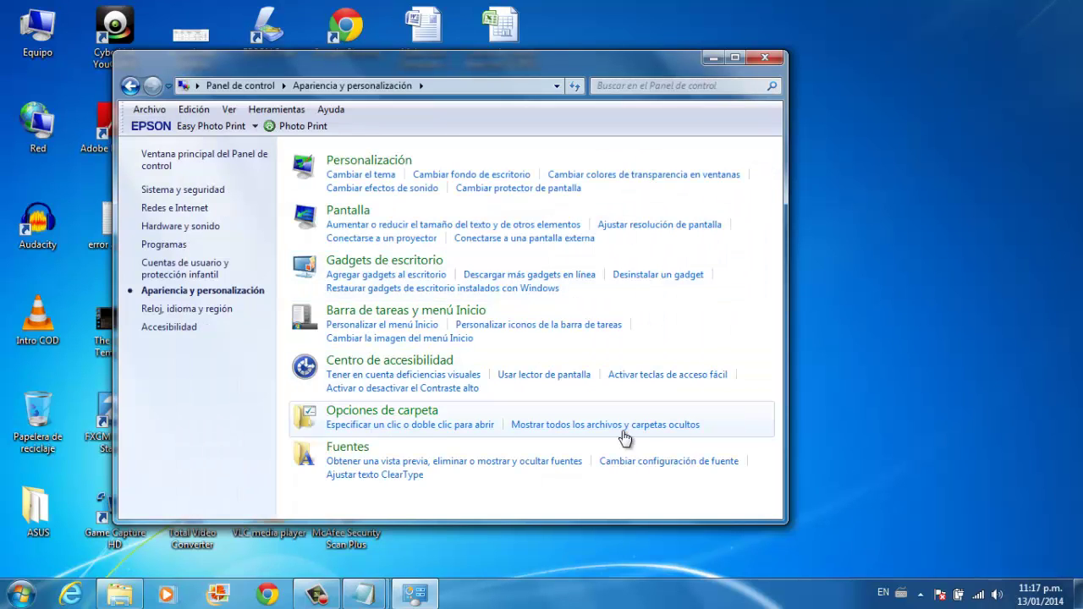
click(622, 426)
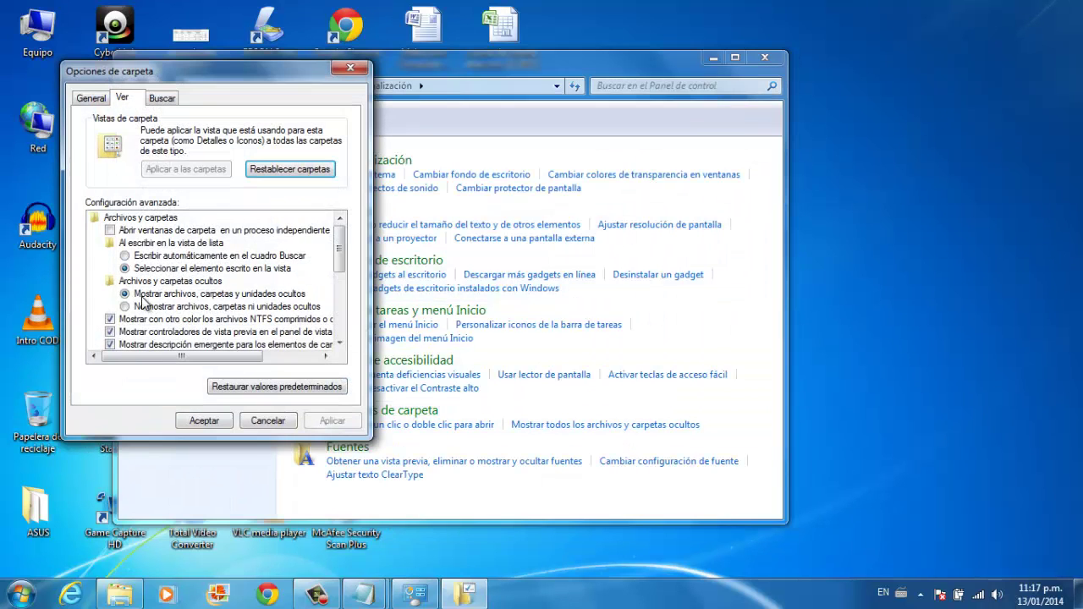
click(127, 307)
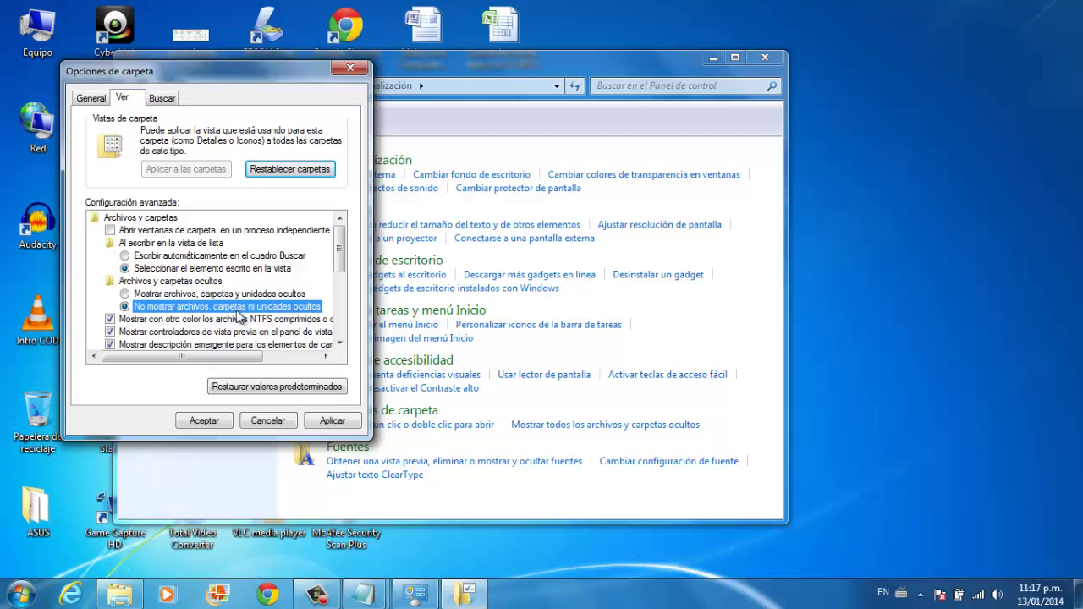
click(346, 422)
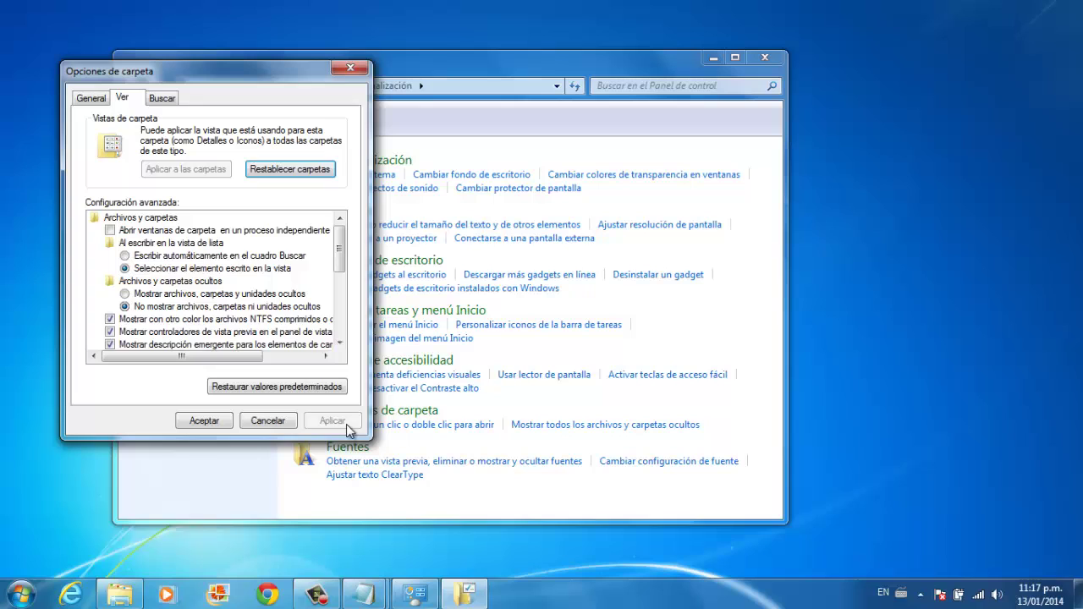
click(205, 421)
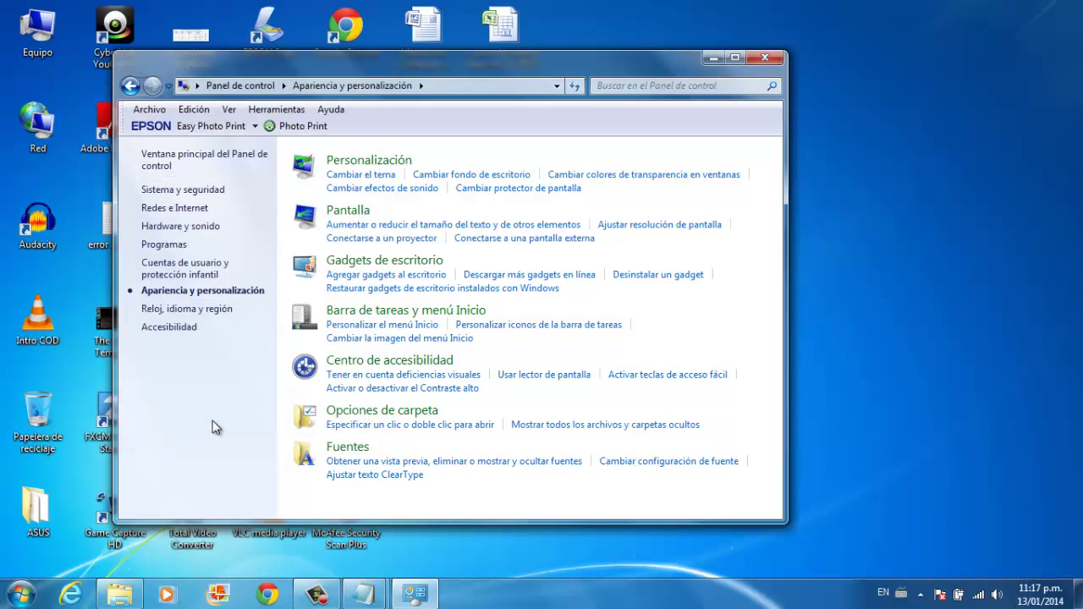
click(765, 59)
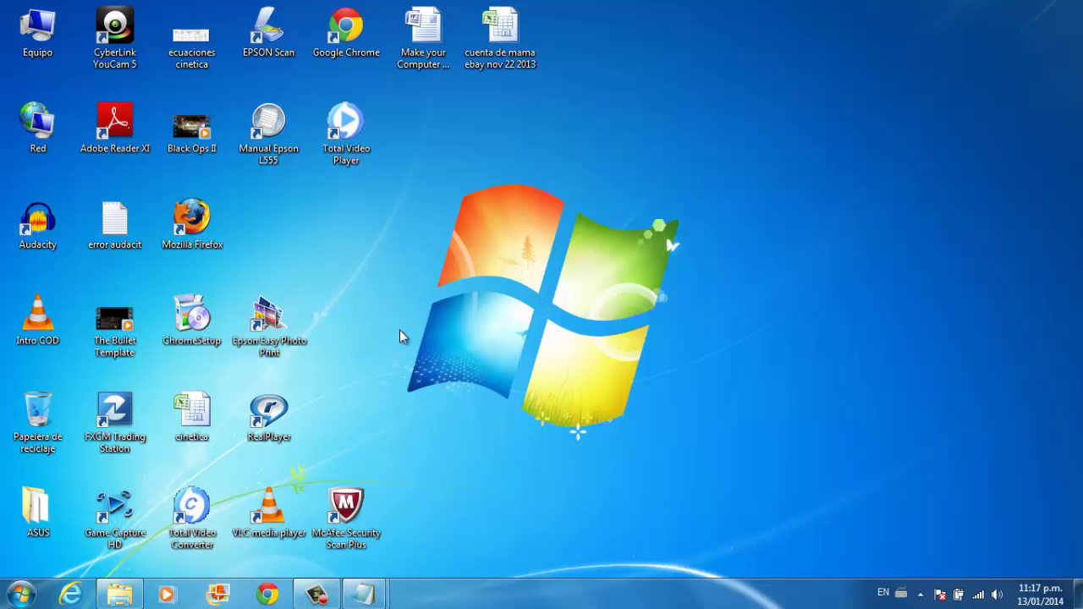
- Launch Audacity, make a short test recording, and close it without saving the changes
double_click(38, 236)
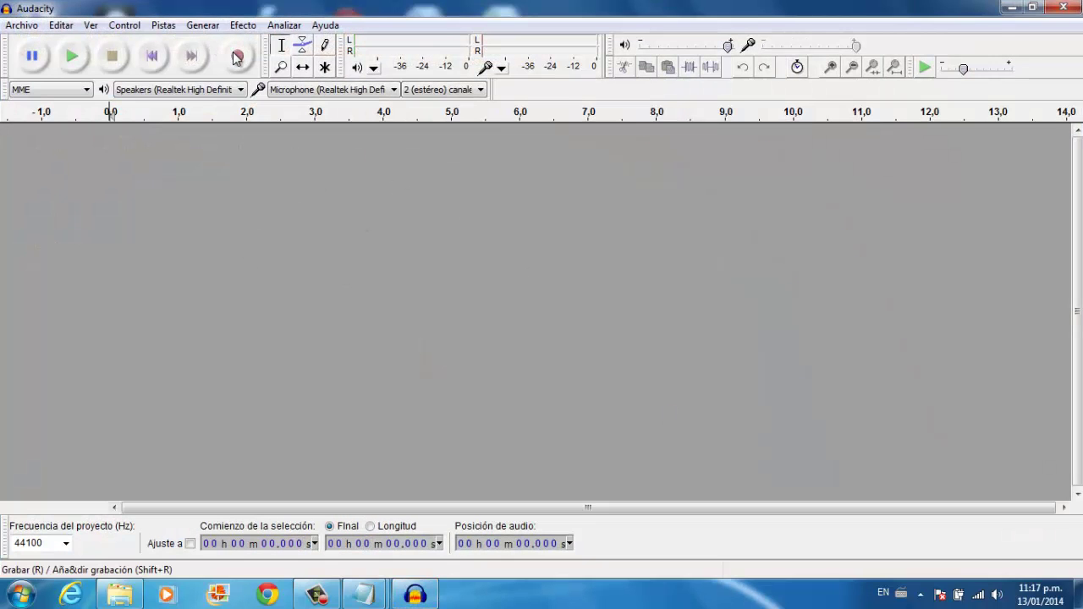
click(237, 56)
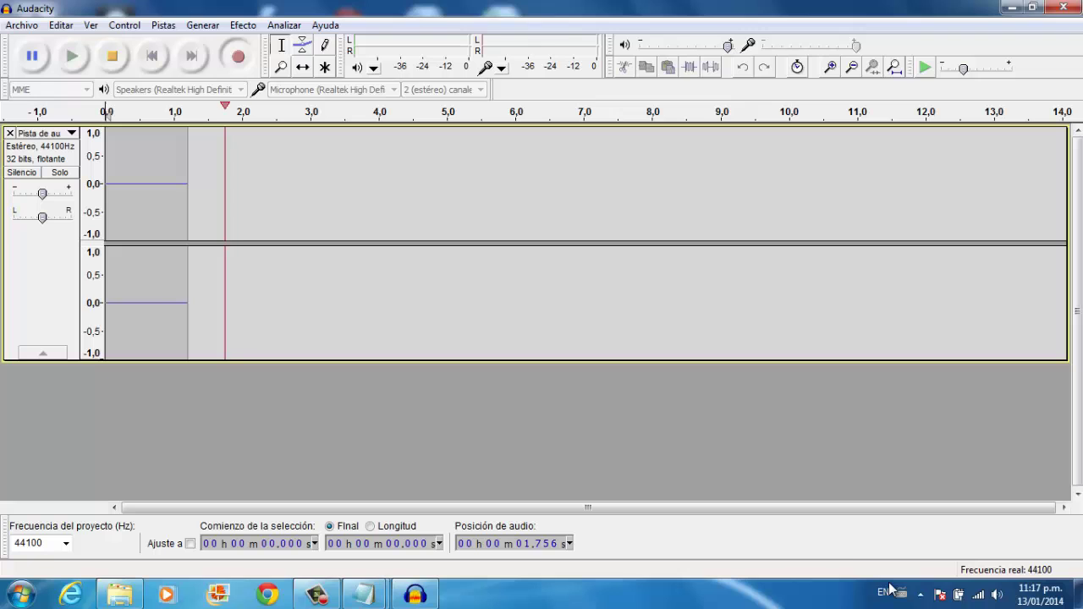
click(1063, 6)
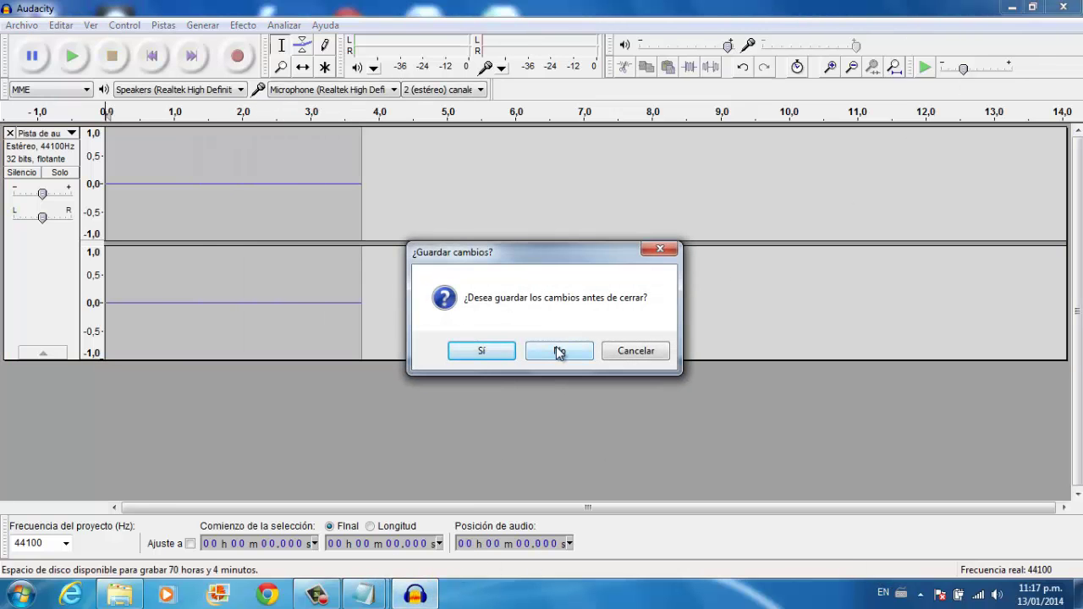
click(557, 348)
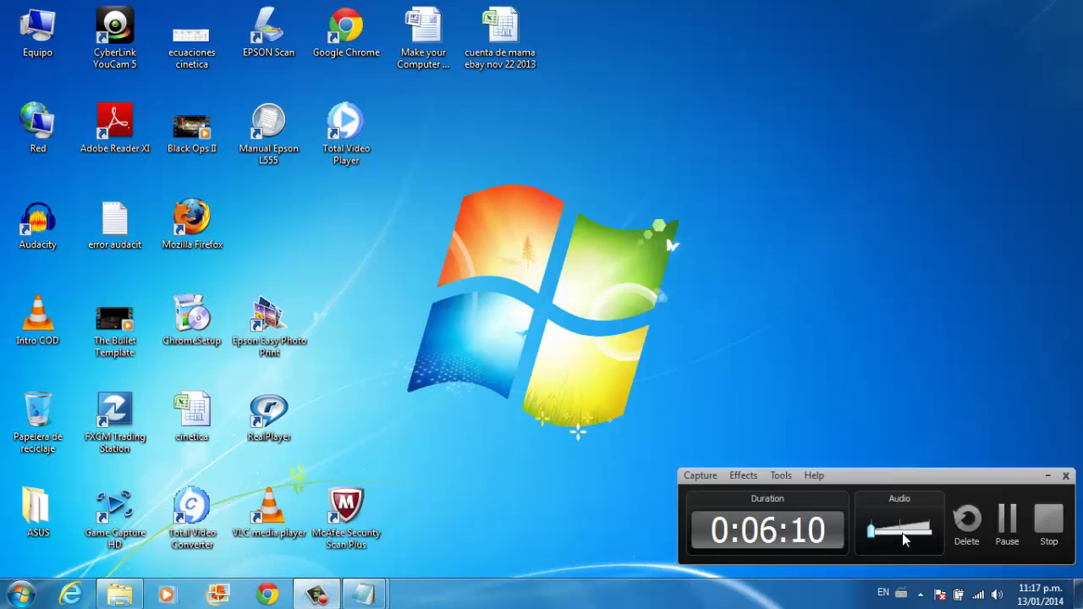
click(903, 532)
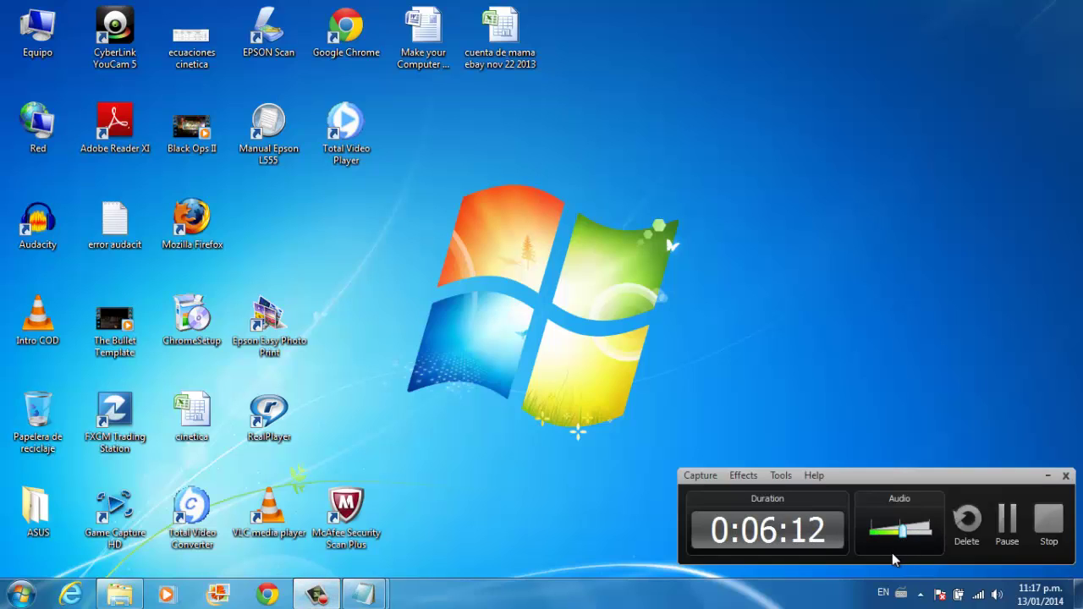